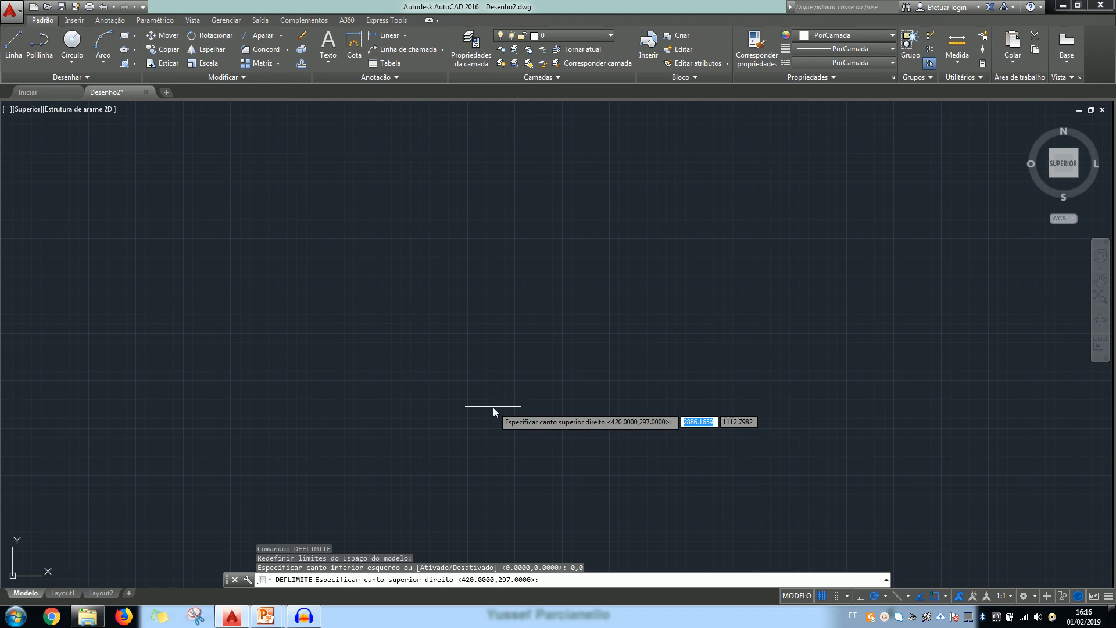
Step: Set the upper-right corner of the model space limits to 10,5
text(10)
key(Tab)
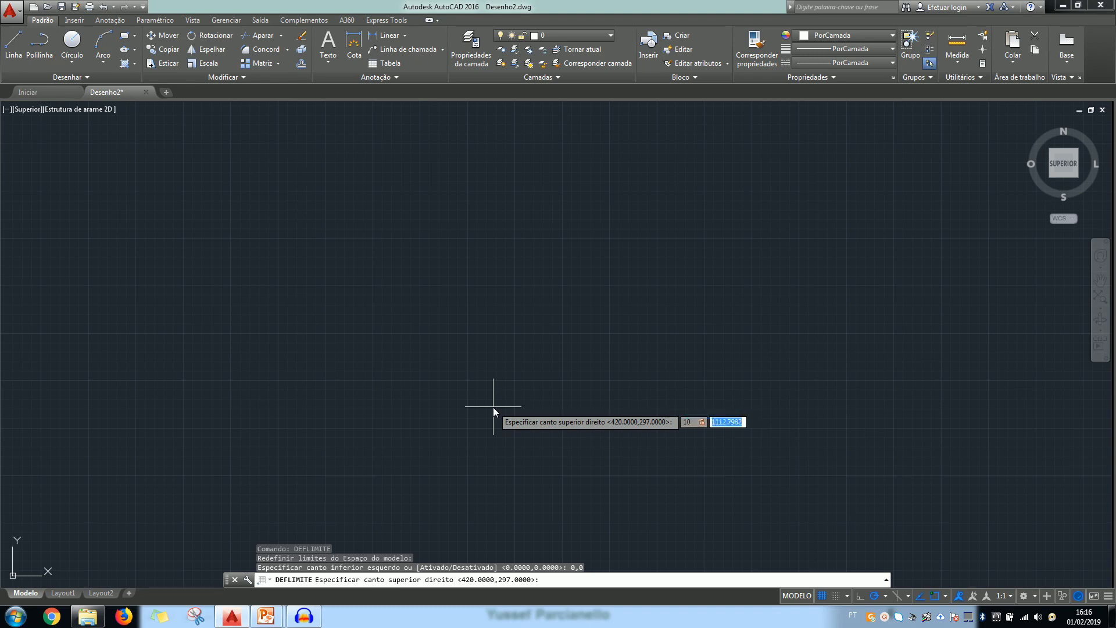
text(5)
key(Return)
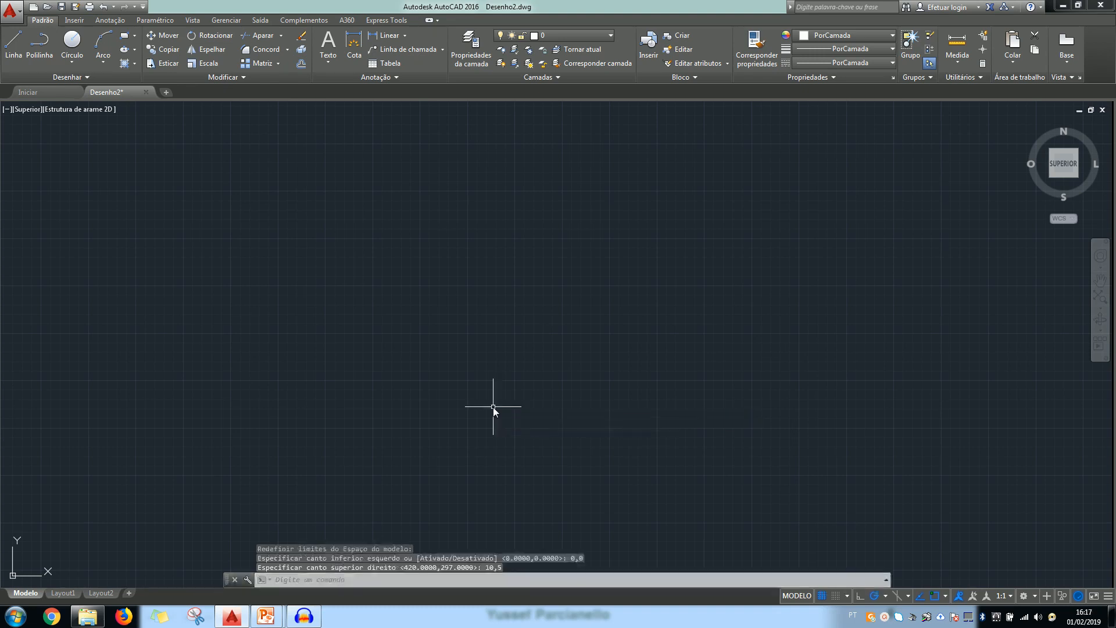
Step: Zoom the drawing view to its extents
text(zoom)
key(Return)
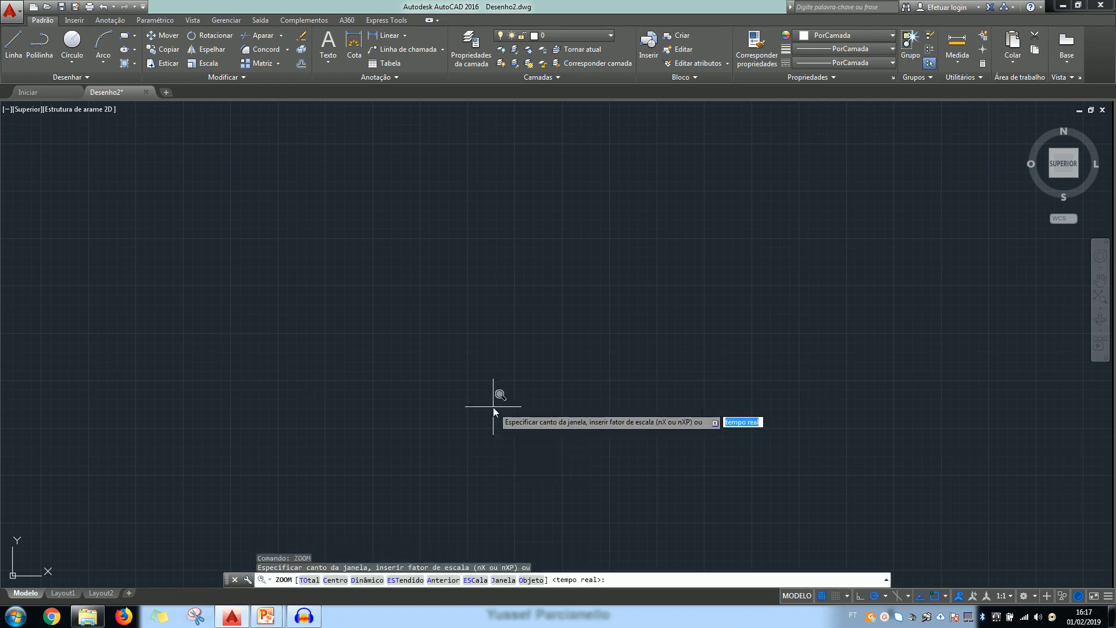
click(414, 580)
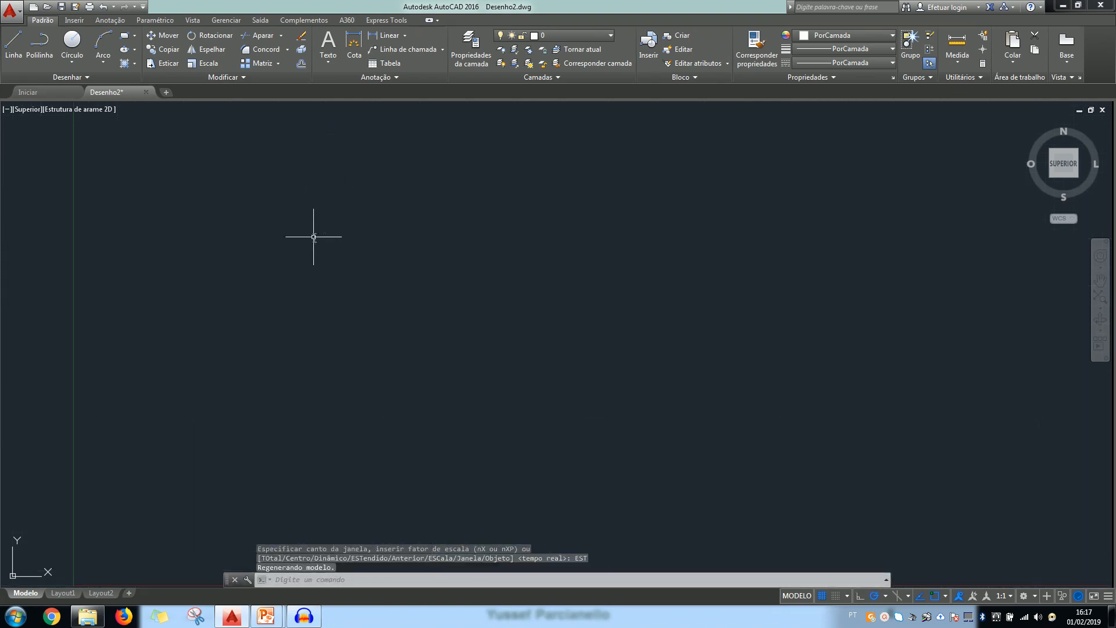
Step: Switch to the PowerPoint slide "Para desenhar" to view the Line and Polyline tools, and return to AutoCAD
key(alt+Tab)
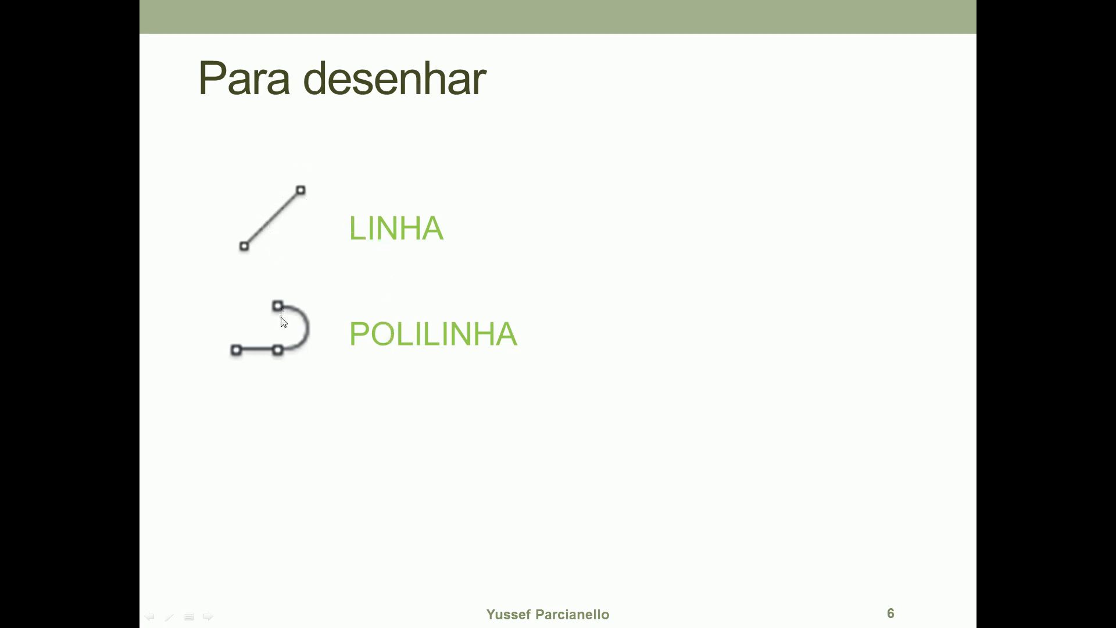
key(alt+Tab)
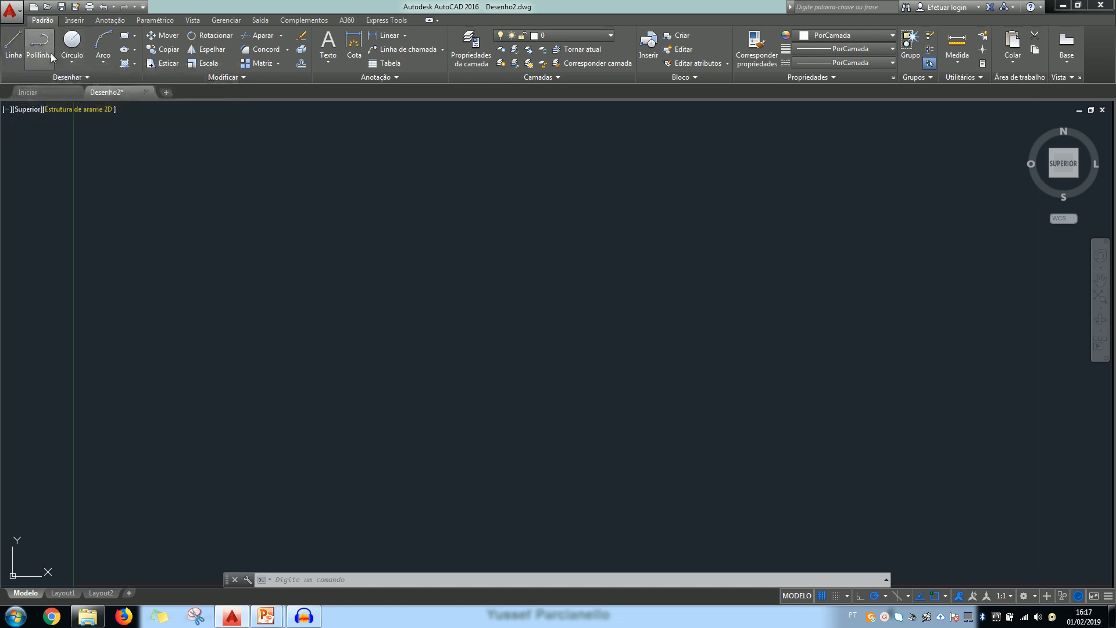
Step: Draw an open zigzag chain of eight connected segments across the drawing area with the Line command
click(8, 57)
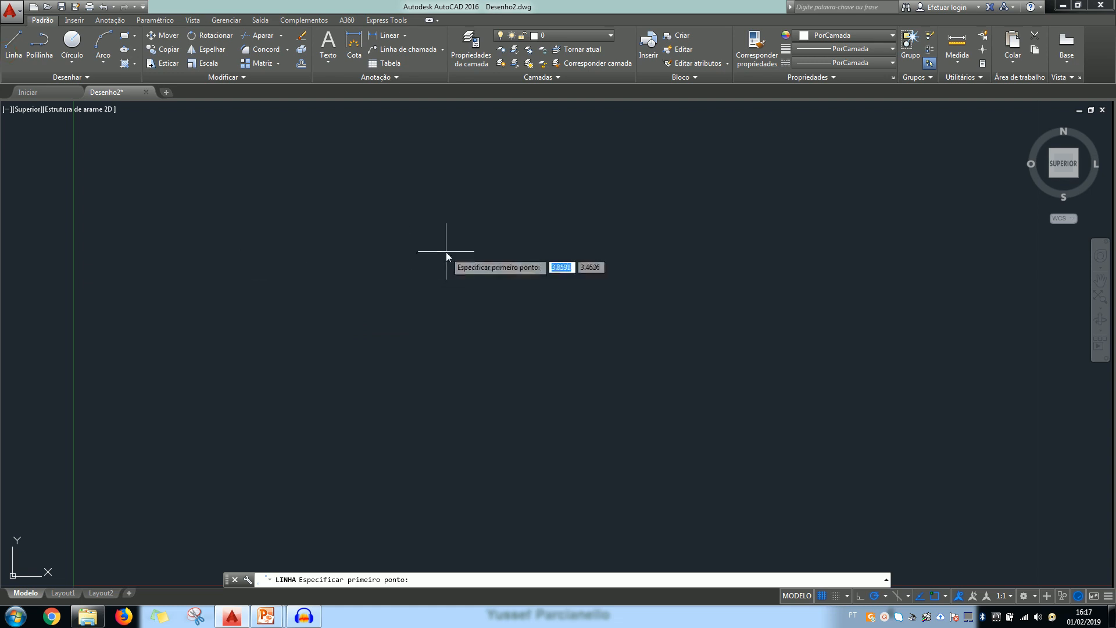
click(279, 277)
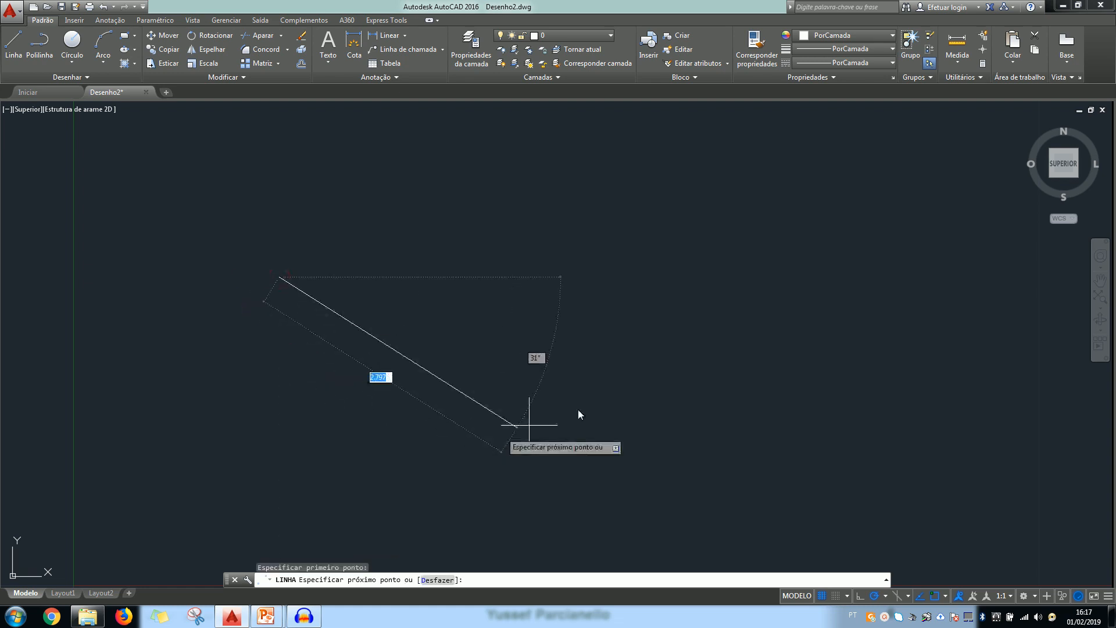
click(591, 240)
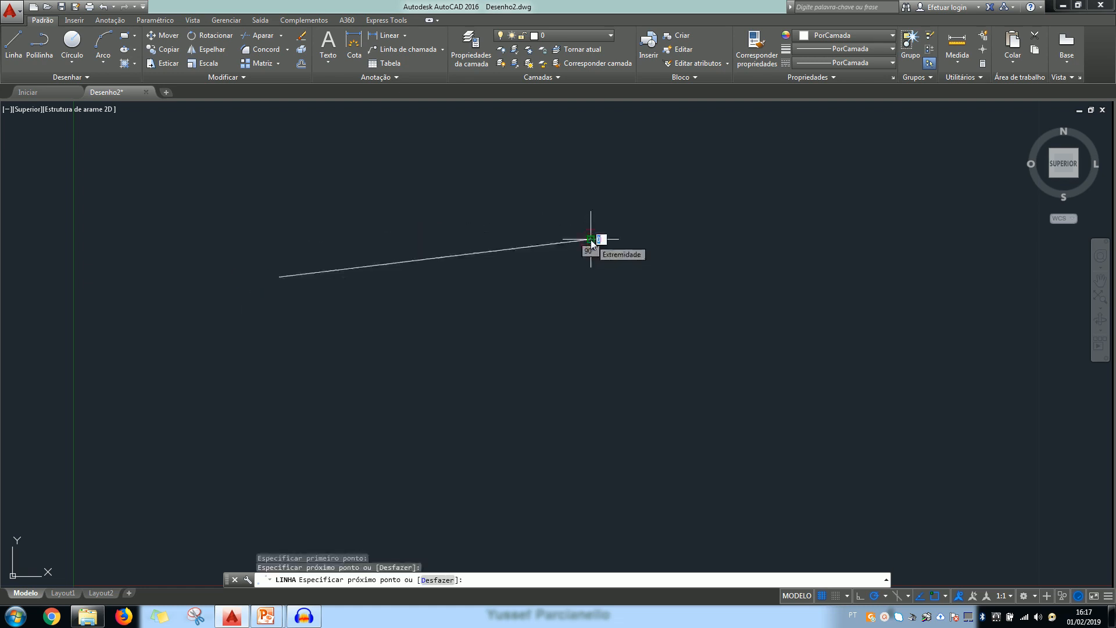
click(574, 366)
click(413, 326)
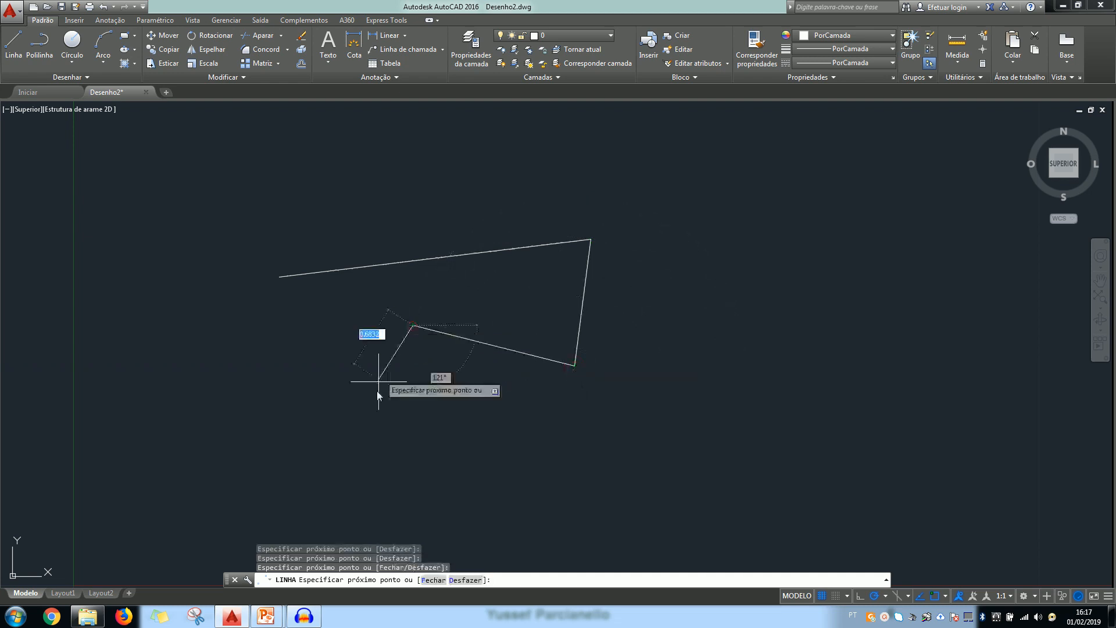
click(376, 399)
click(609, 445)
click(715, 339)
click(699, 232)
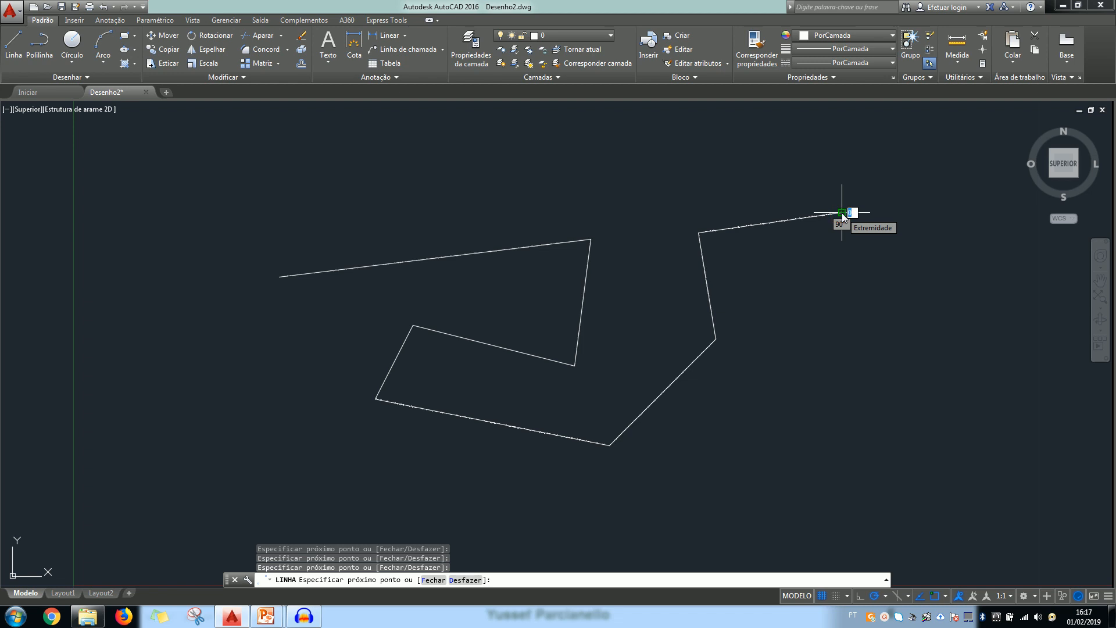
click(842, 213)
key(Return)
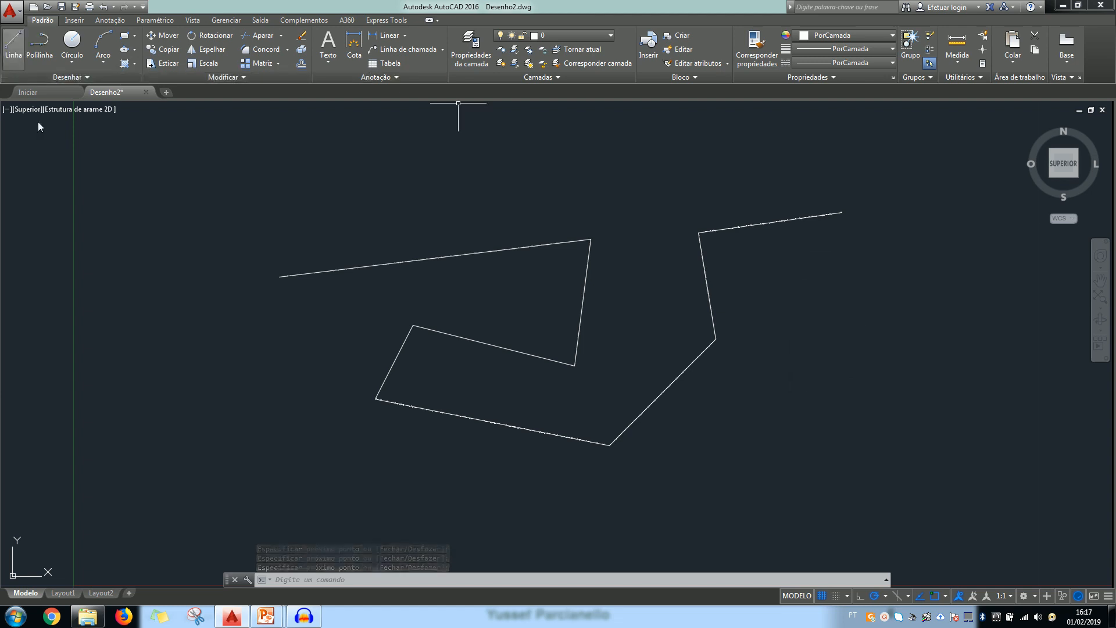
Step: Select individual segments of the line chain one at a time, clearing each selection, to check whether they are separate objects
click(530, 249)
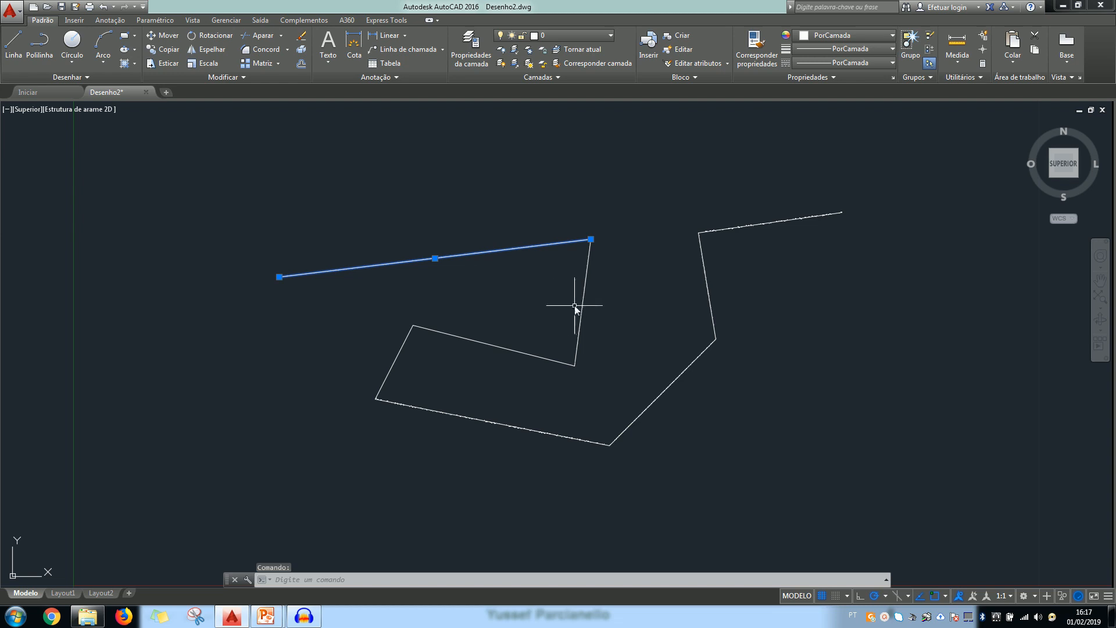
key(Escape)
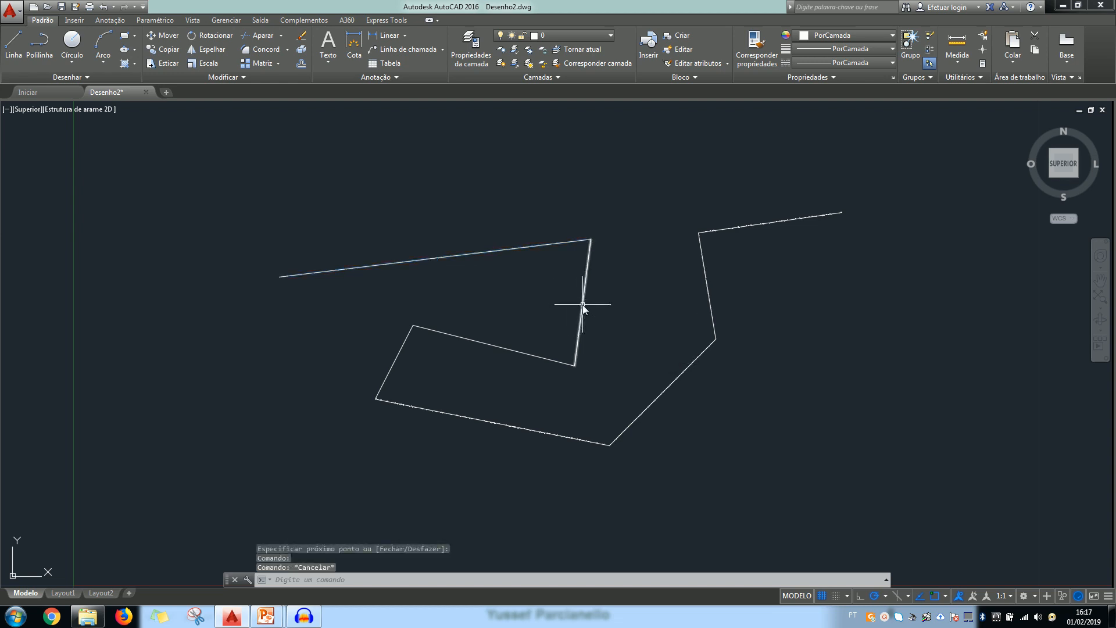
click(583, 304)
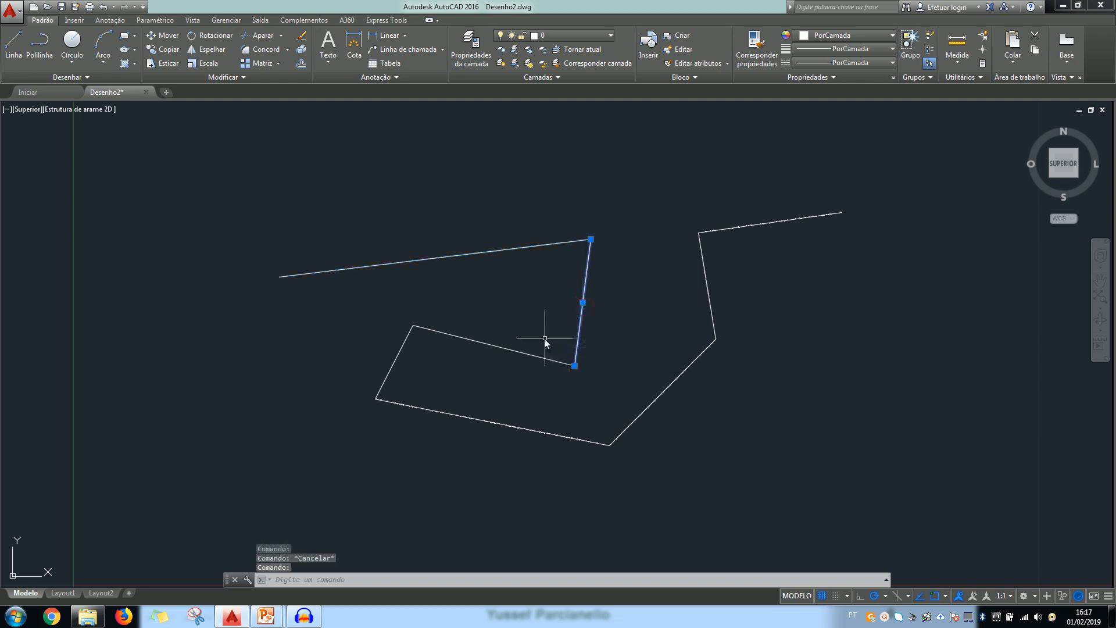
key(Escape)
click(515, 349)
click(514, 349)
key(Escape)
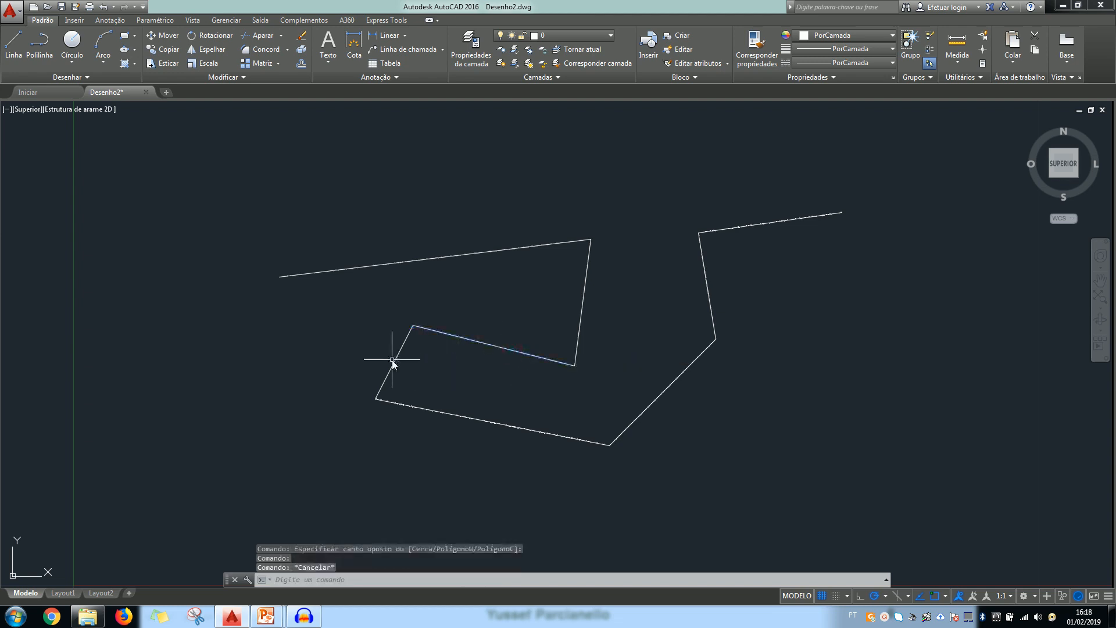
click(394, 363)
key(Escape)
click(482, 420)
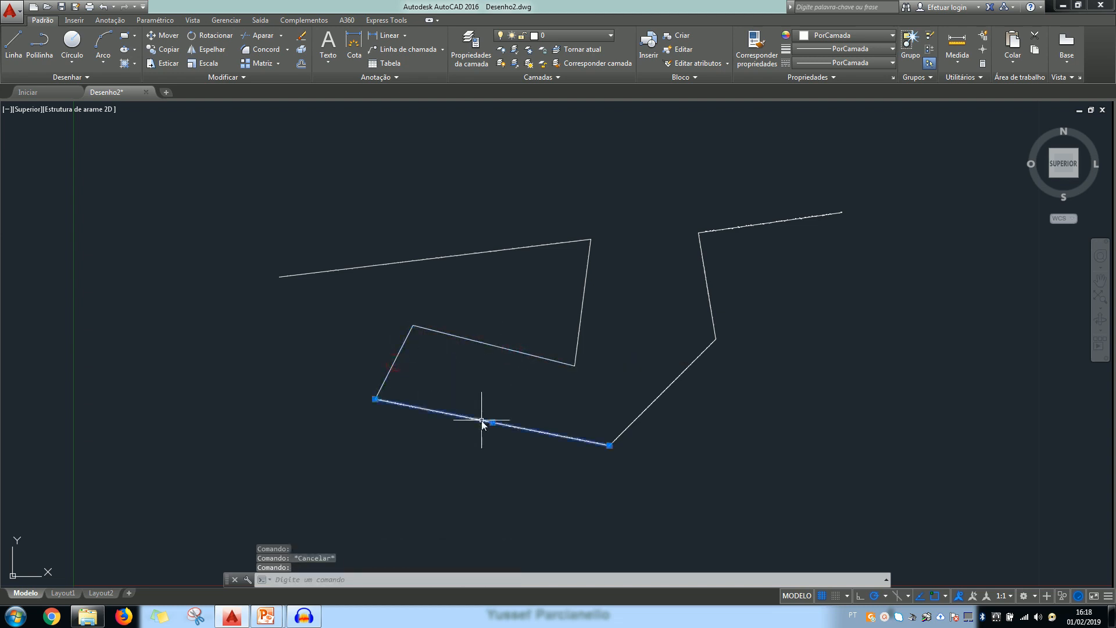
key(Escape)
click(651, 402)
key(Escape)
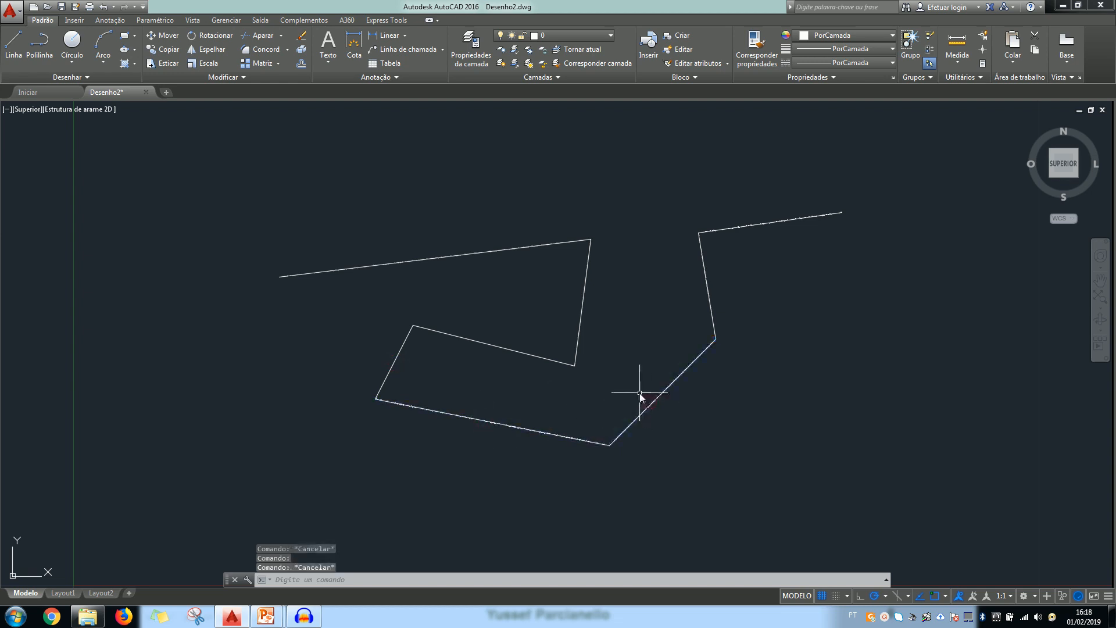
Step: Delete the whole chain of lines using a window selection around it
click(230, 139)
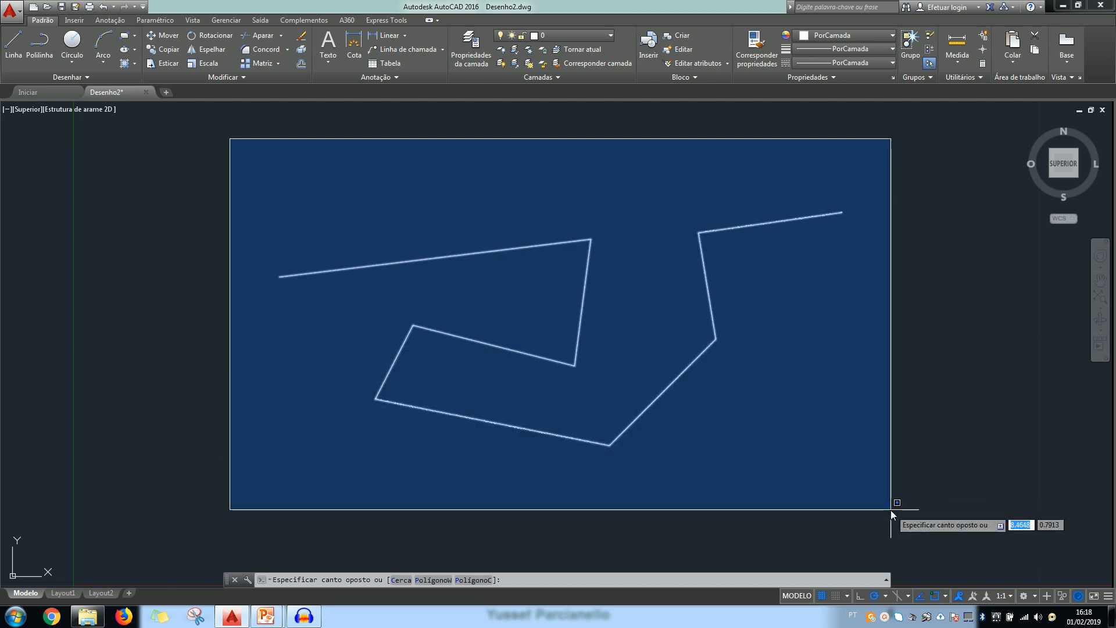
click(891, 511)
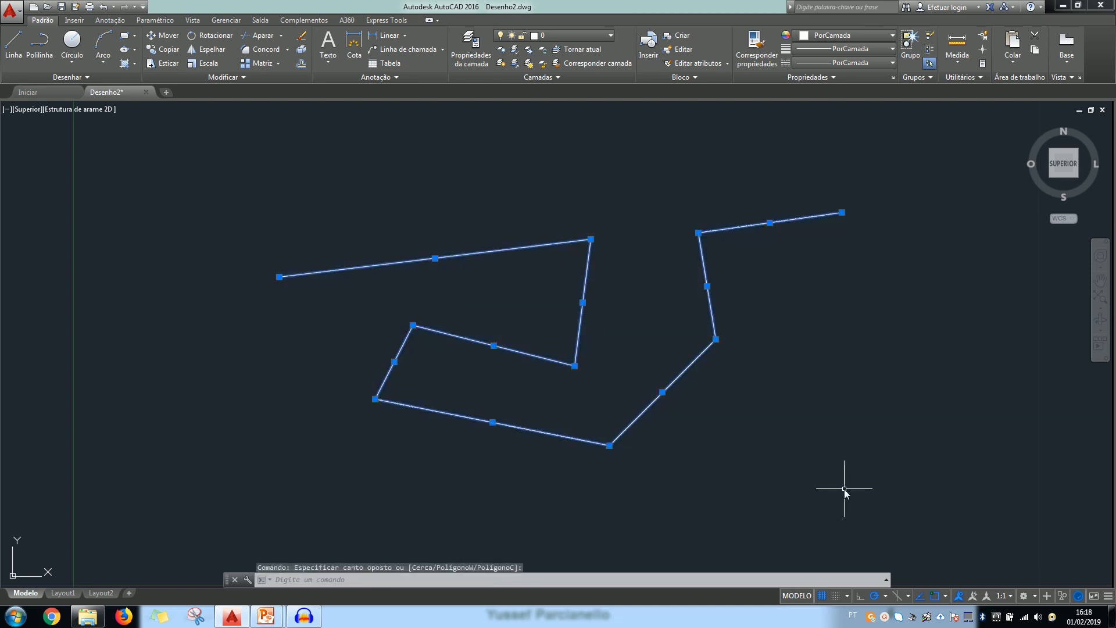
key(Delete)
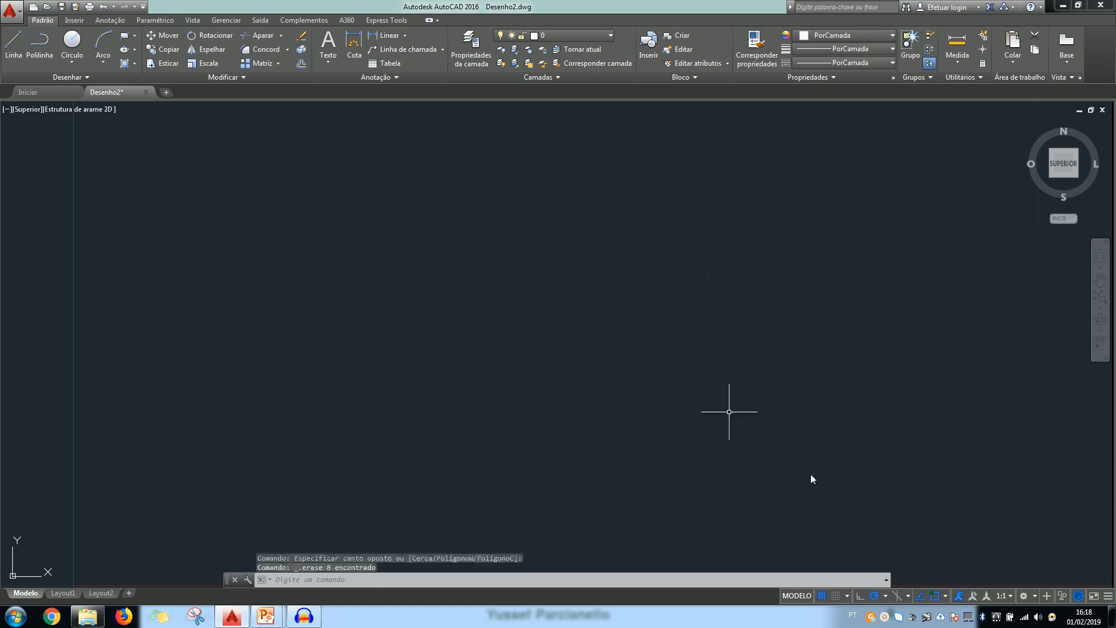
Step: Draw an open zigzag polyline with eight straight segments across the drawing area
click(37, 48)
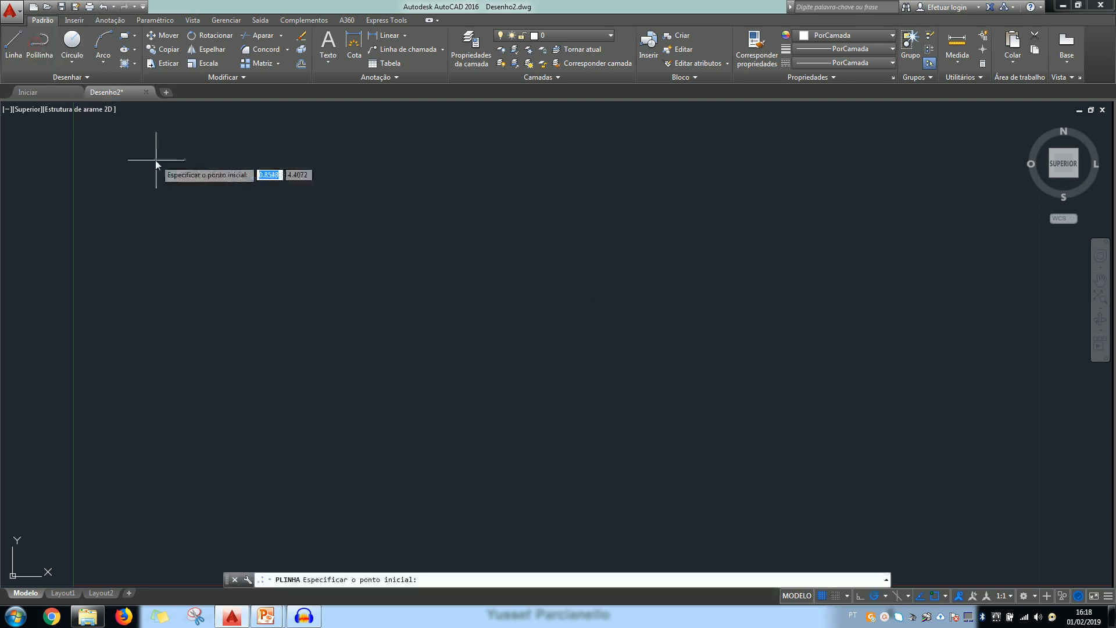
click(275, 209)
click(609, 193)
click(609, 286)
click(374, 276)
click(348, 359)
click(464, 424)
click(559, 383)
click(706, 455)
click(772, 343)
key(Return)
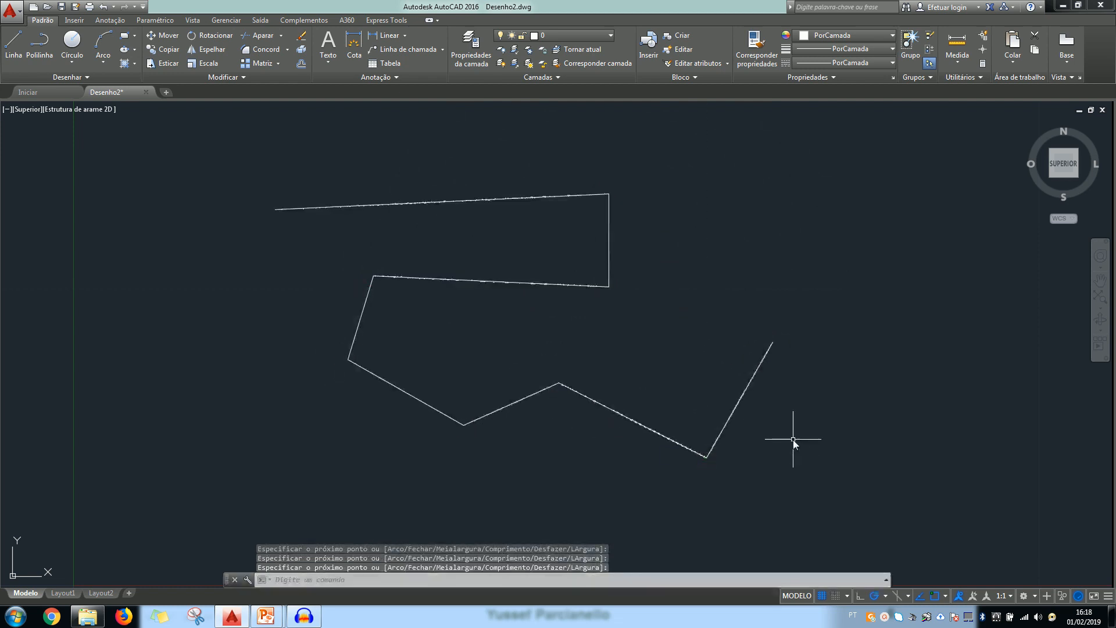
Step: Select the zigzag polyline as a single object and delete it
click(744, 393)
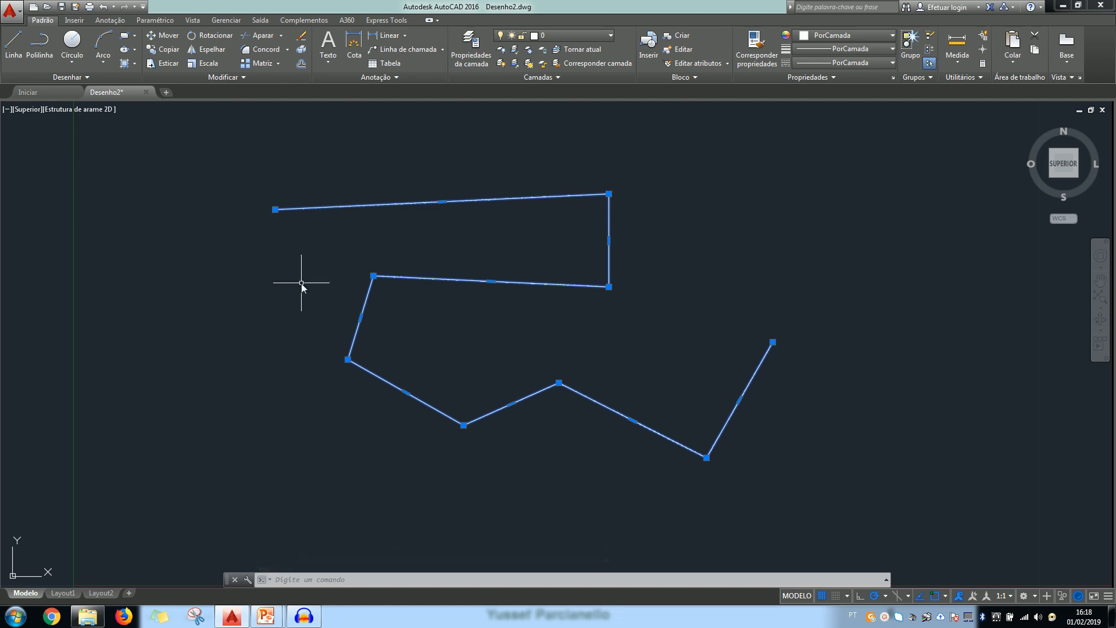
key(Delete)
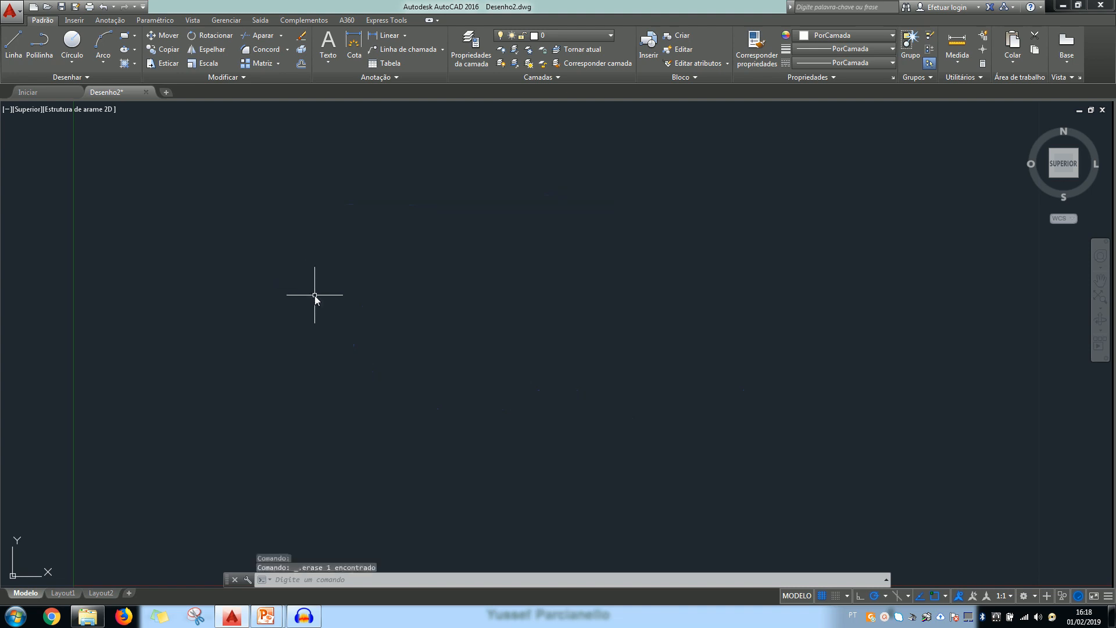
Step: Switch to the PowerPoint slide show and view the dimensioned house front on the "Fachada a ser desenhada" slide
key(alt+Tab)
key(alt+Tab)
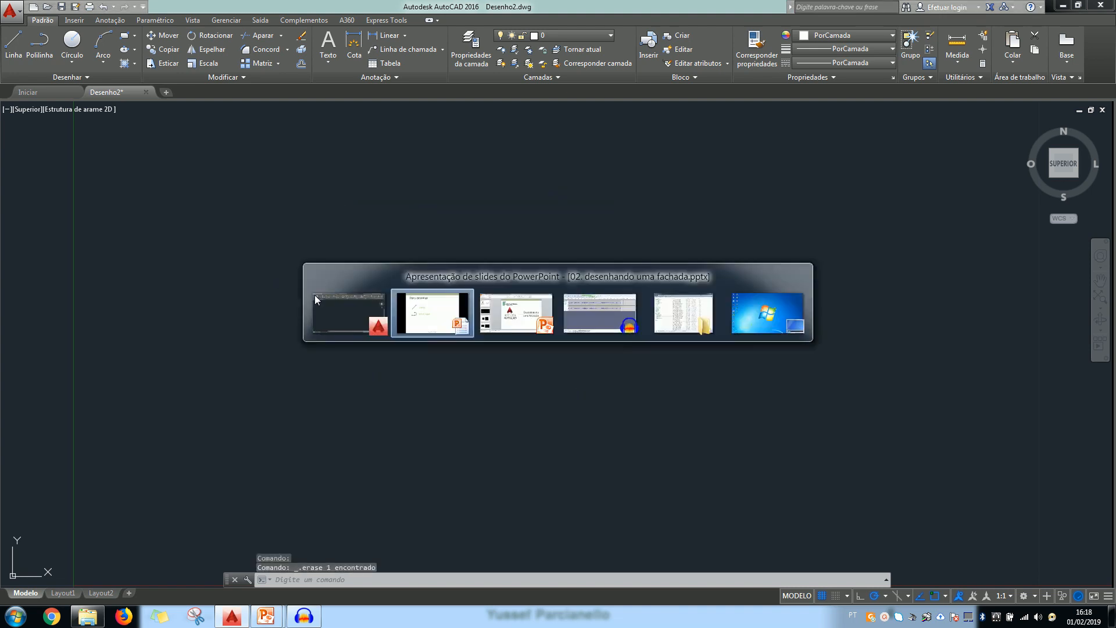
key(alt+Tab)
key(Right)
key(Right)
key(Right)
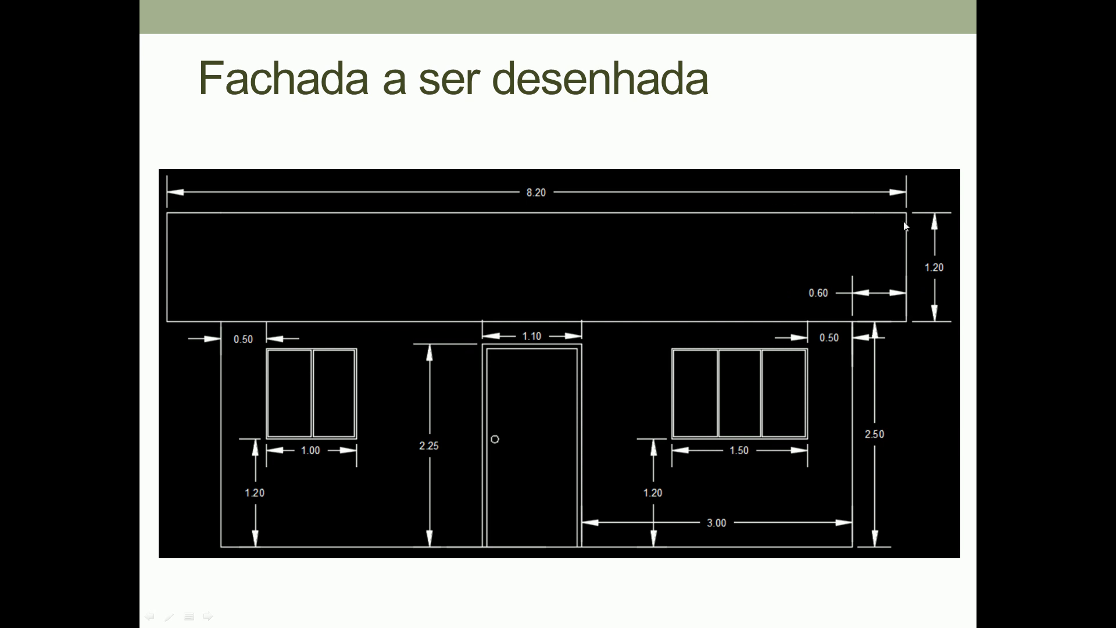
key(alt+Tab)
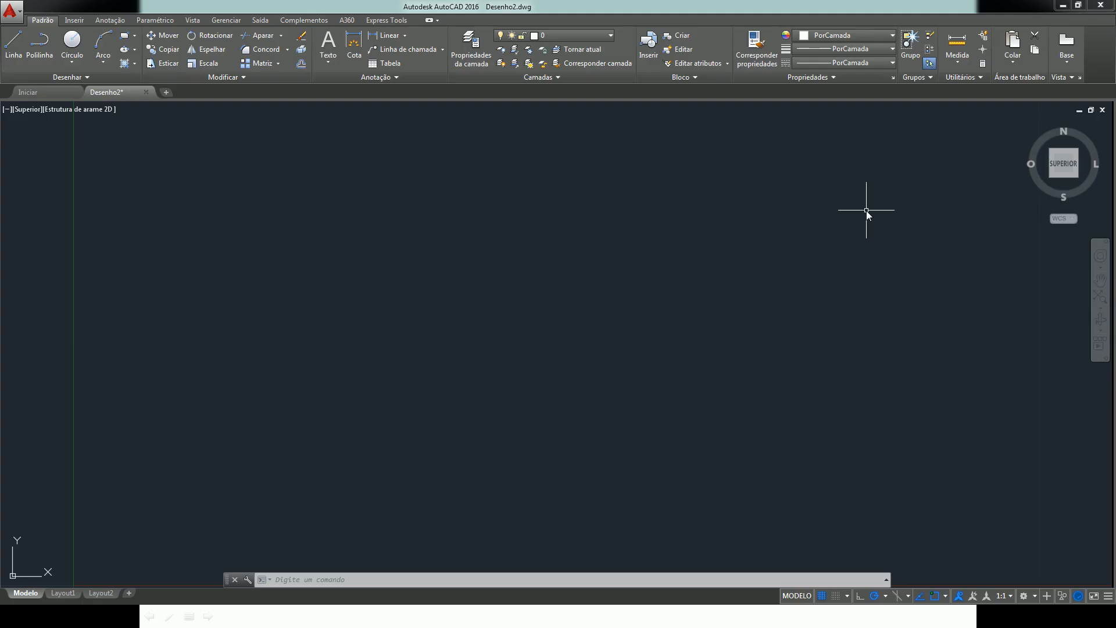
key(alt+Tab)
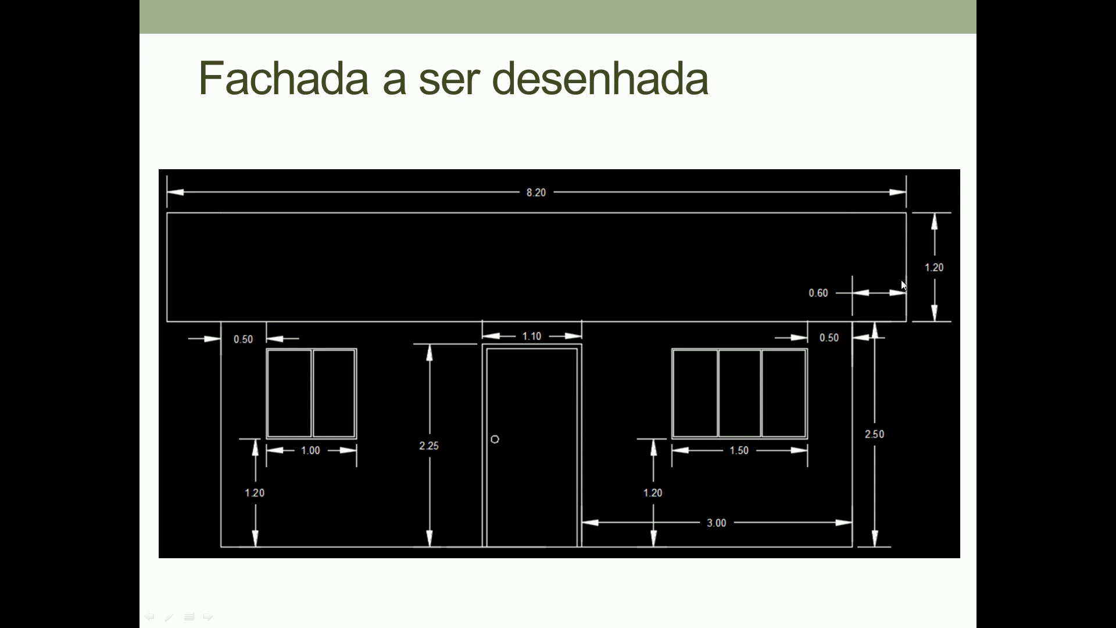
Step: Go through the slides to "Restrições de cursor" to review the Ortho and Polar Tracking cursor restrictions
click(824, 225)
click(825, 225)
click(825, 226)
click(824, 227)
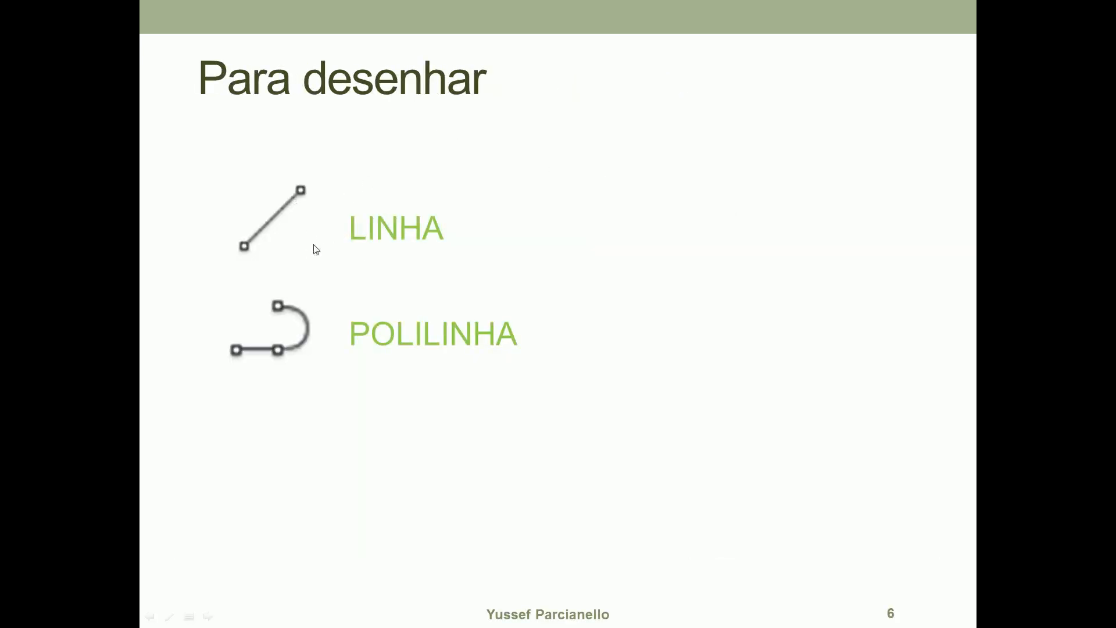
click(334, 335)
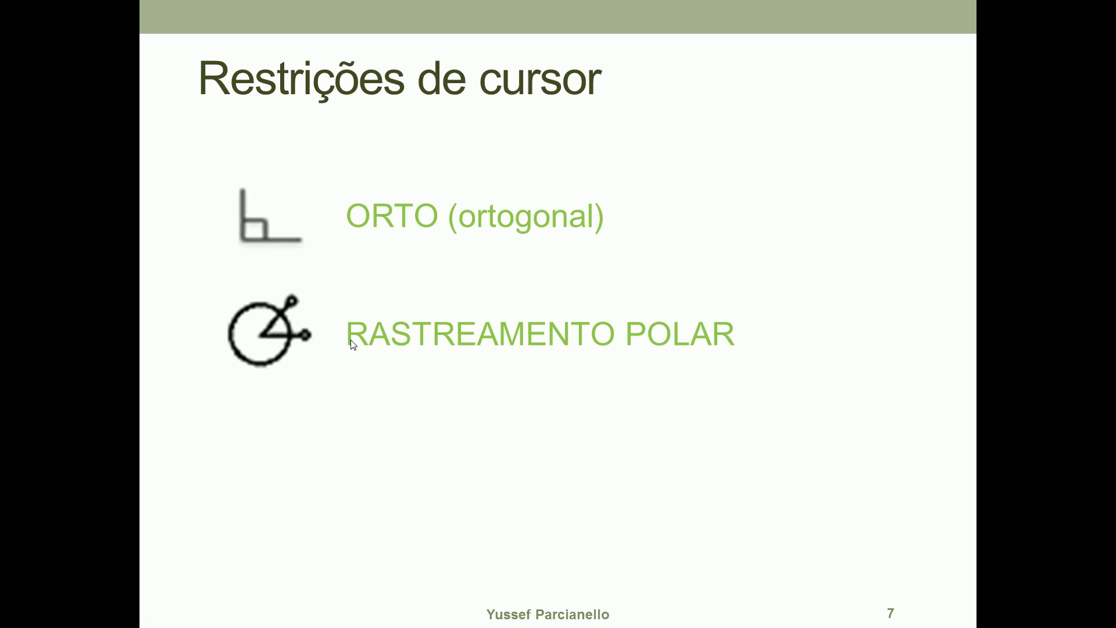
Step: Switch to AutoCAD and draw two connected lines at free angles, forming an open V near the middle of the drawing
key(alt+Tab)
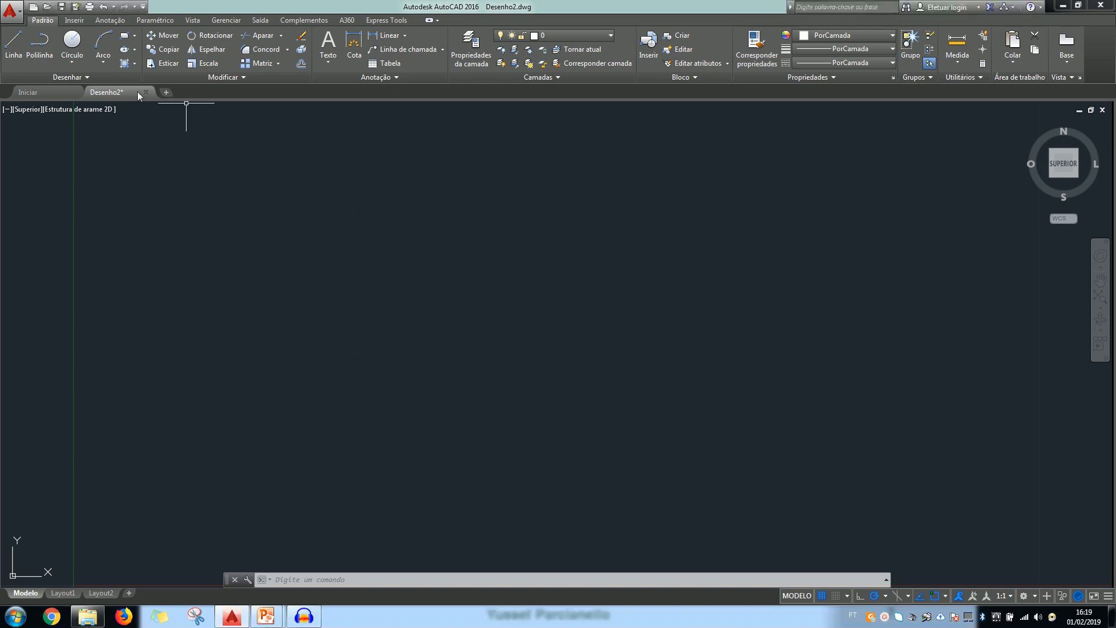
click(10, 51)
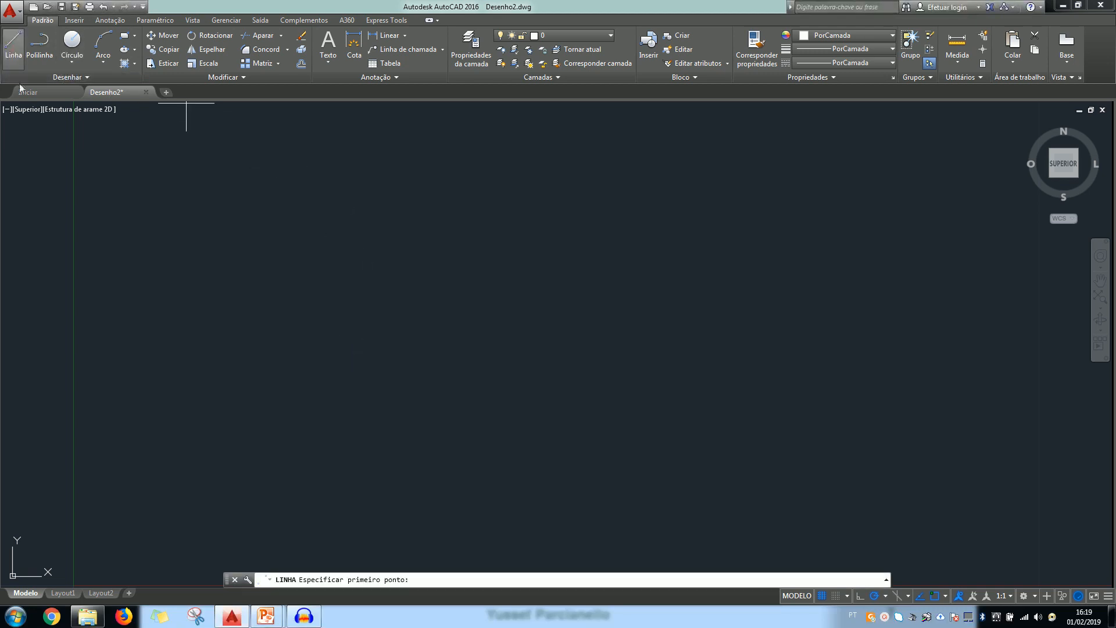
click(502, 208)
click(410, 352)
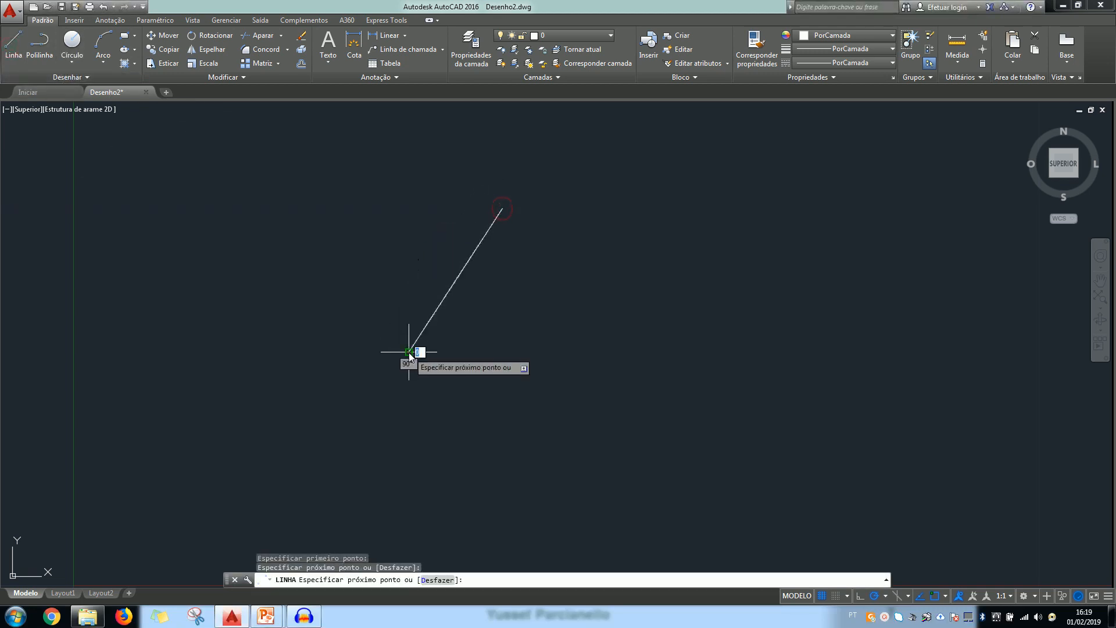
click(641, 381)
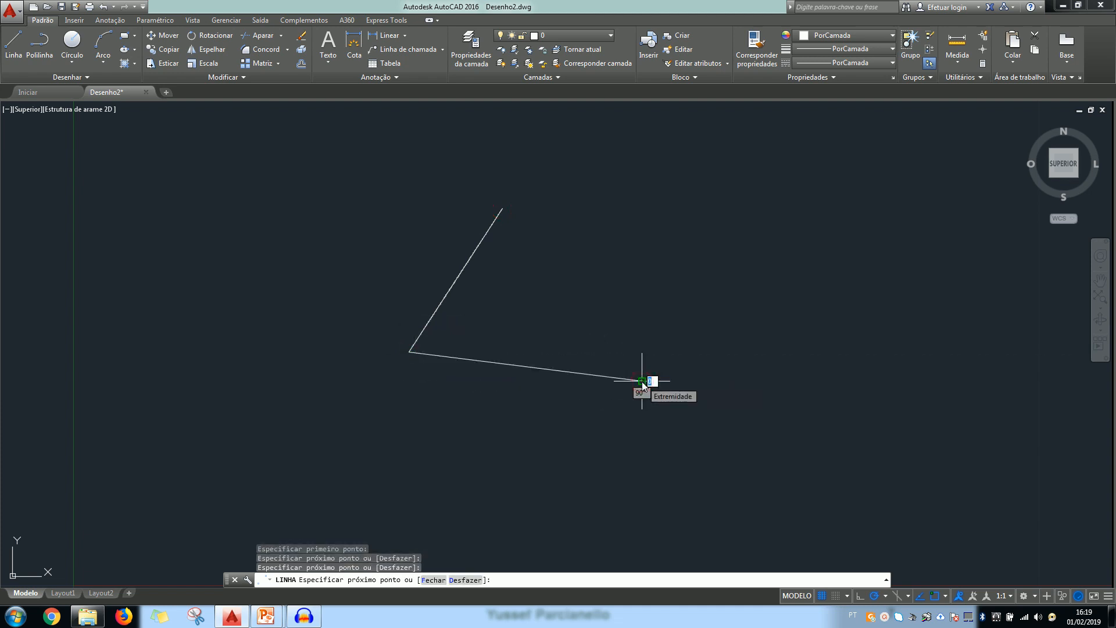
key(Return)
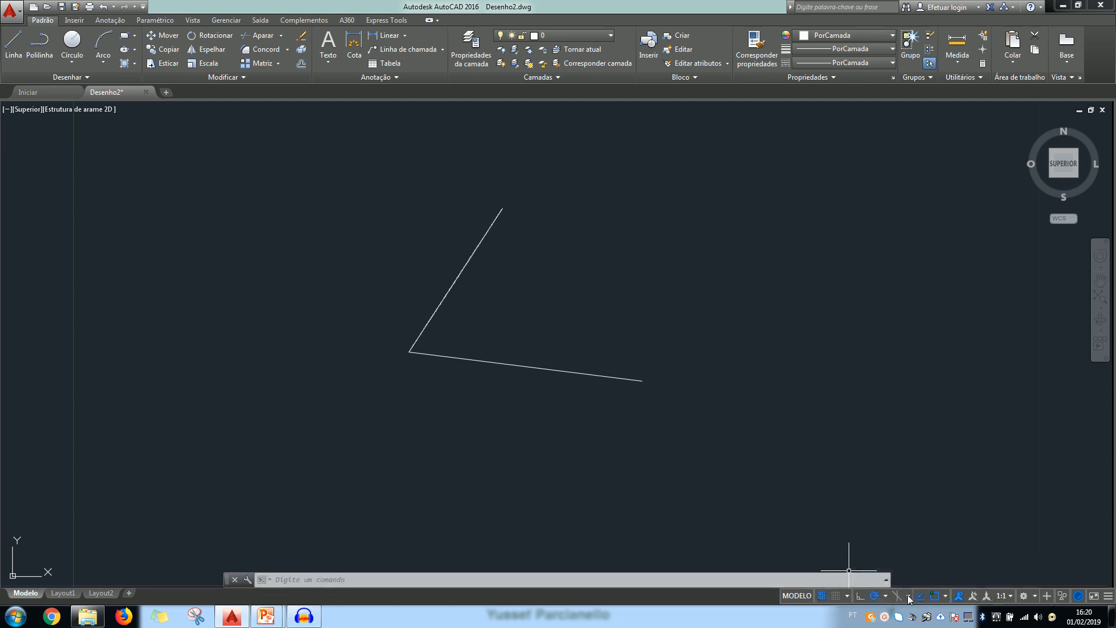
Step: Turn on Ortho and draw a downward vertical line joined to a horizontal line about 1.7 units long, beside the angled pair
click(859, 596)
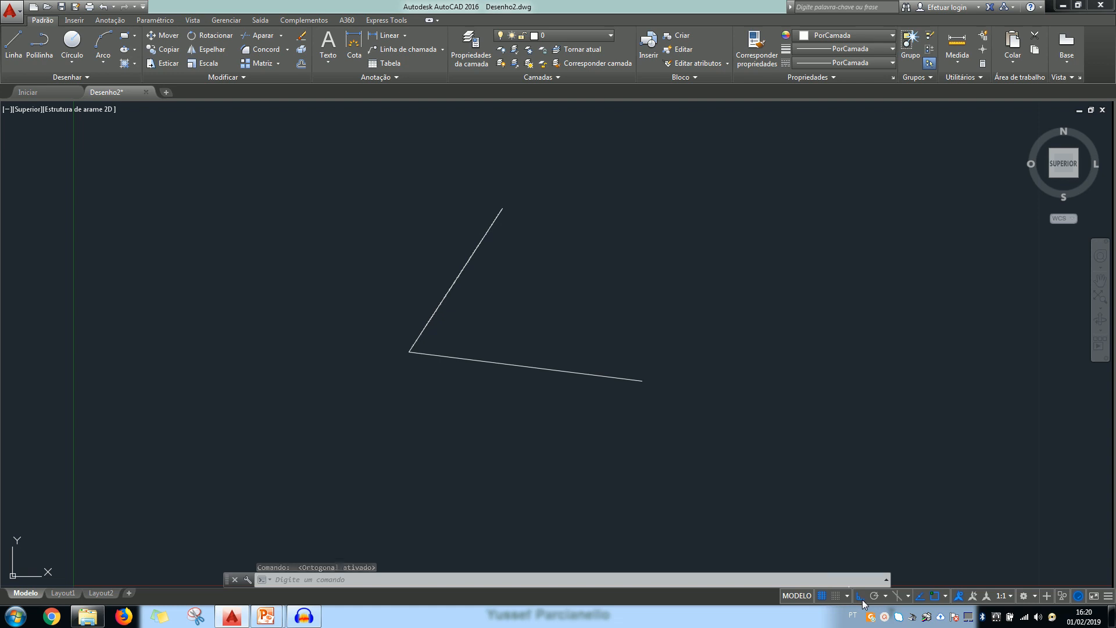
click(864, 603)
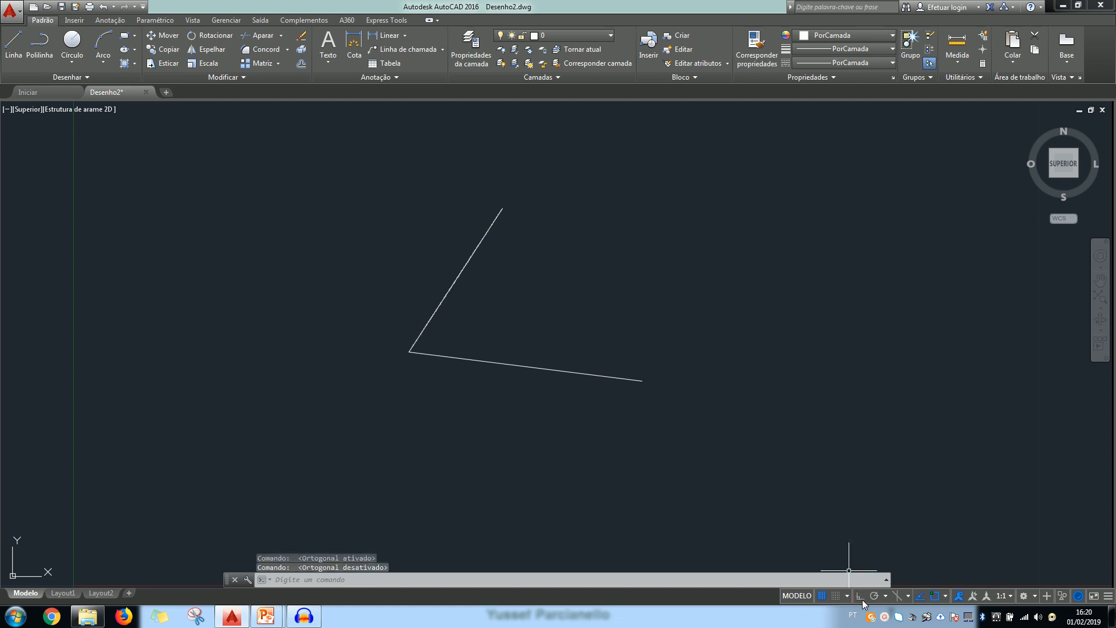
click(864, 603)
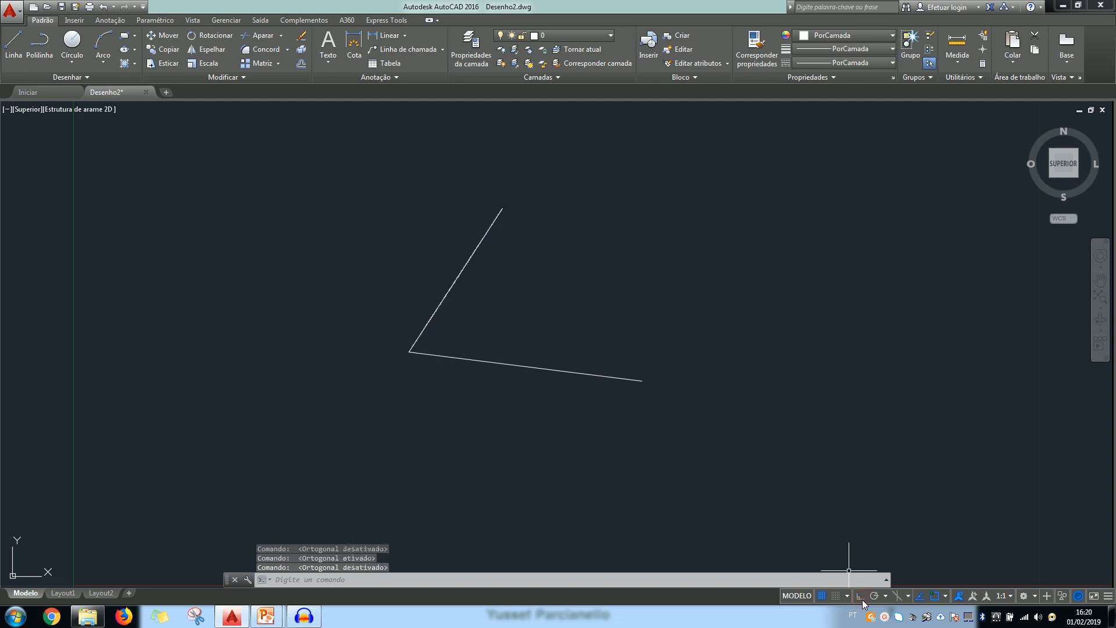
click(16, 49)
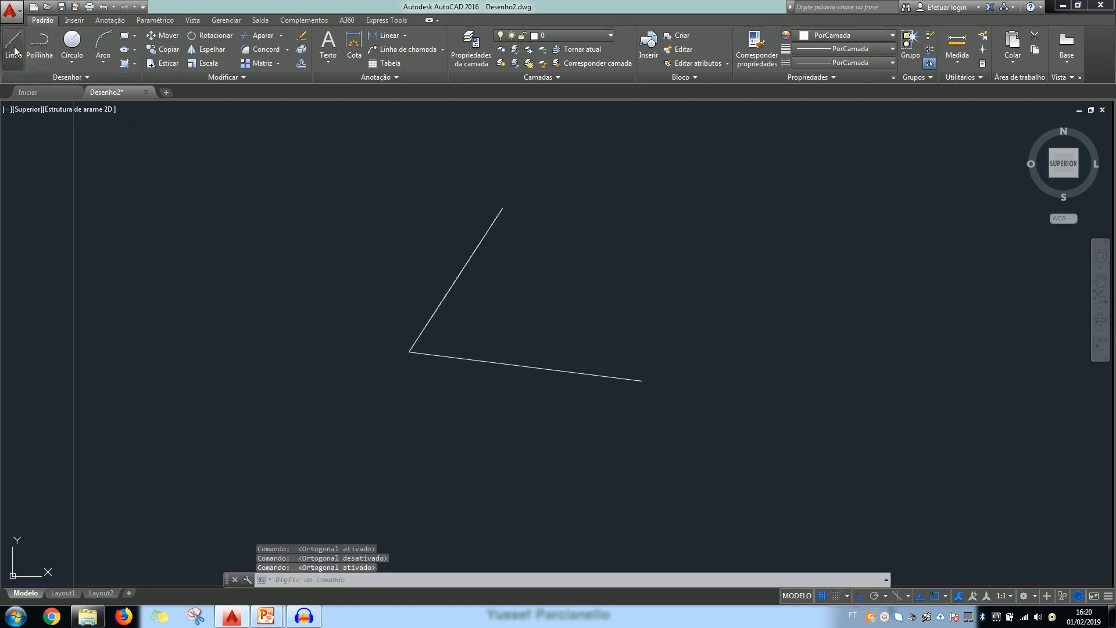
click(169, 254)
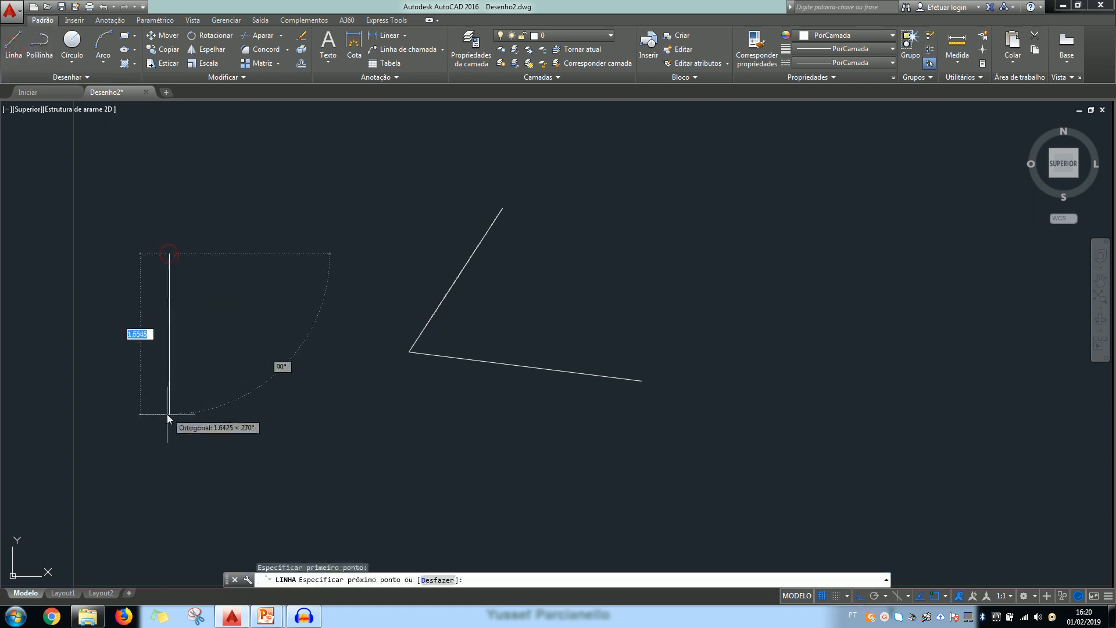
click(169, 422)
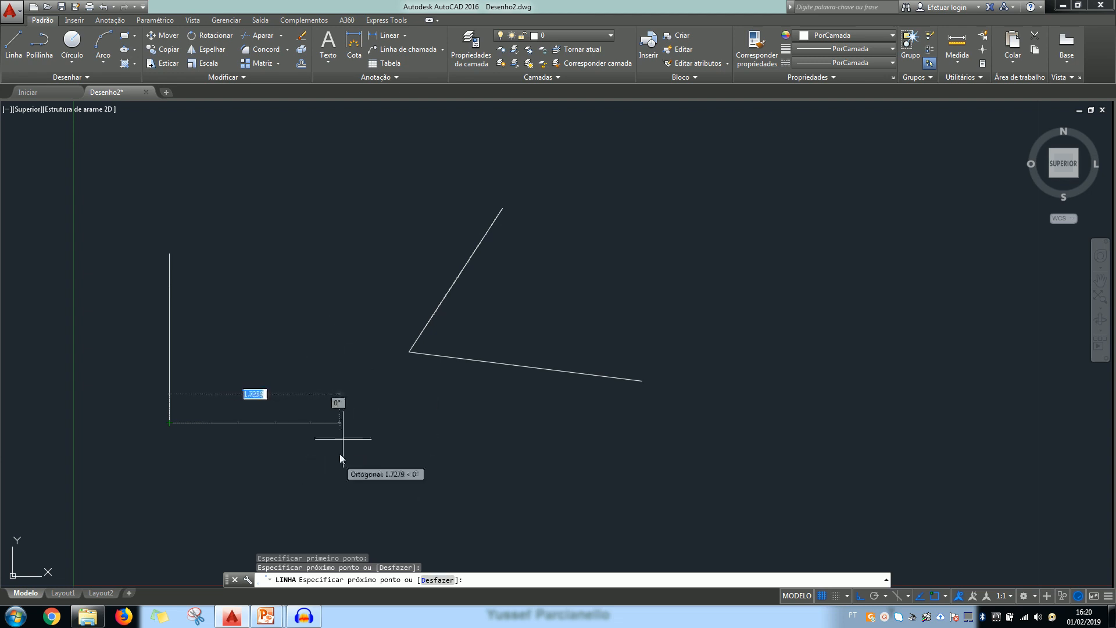
click(338, 353)
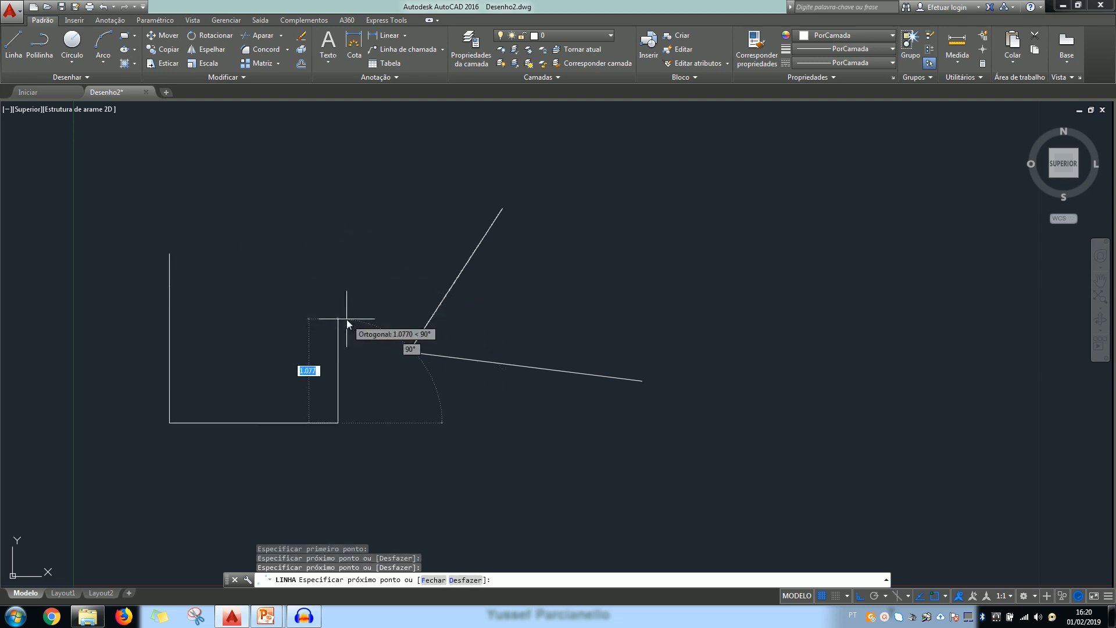
key(Return)
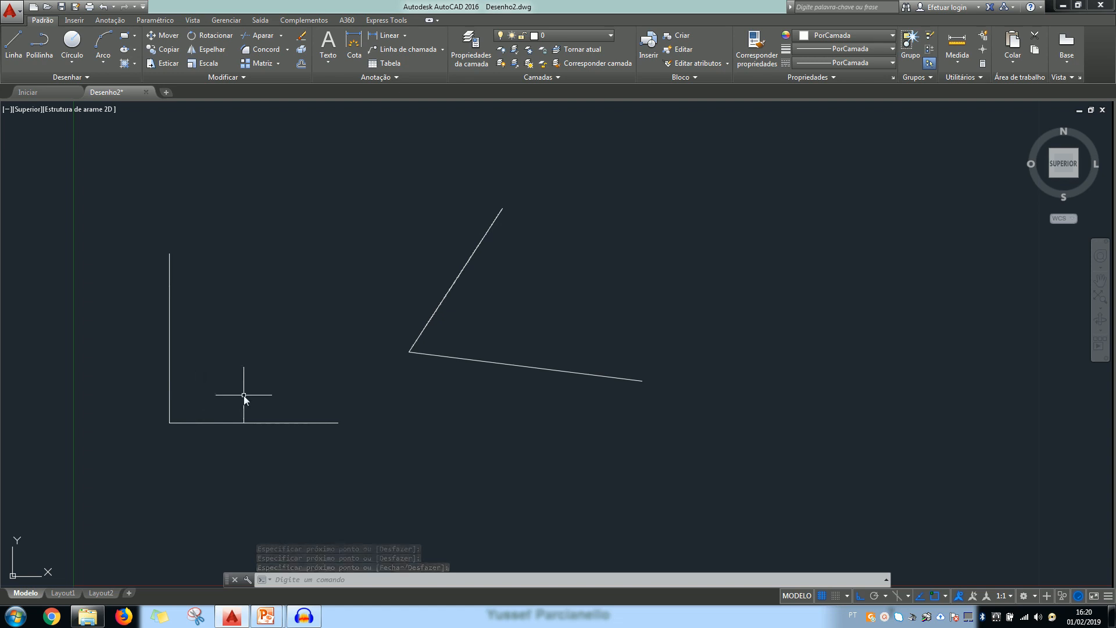
Step: Turn off Ortho, turn on Polar Tracking and show its list of preset angle increments
click(859, 597)
click(859, 597)
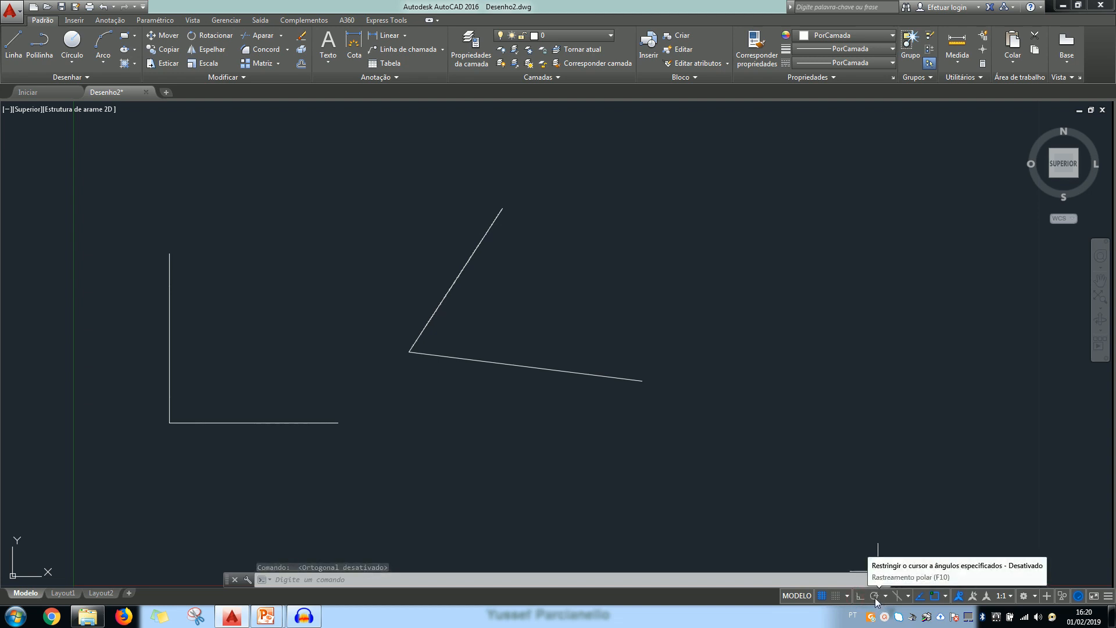
click(875, 597)
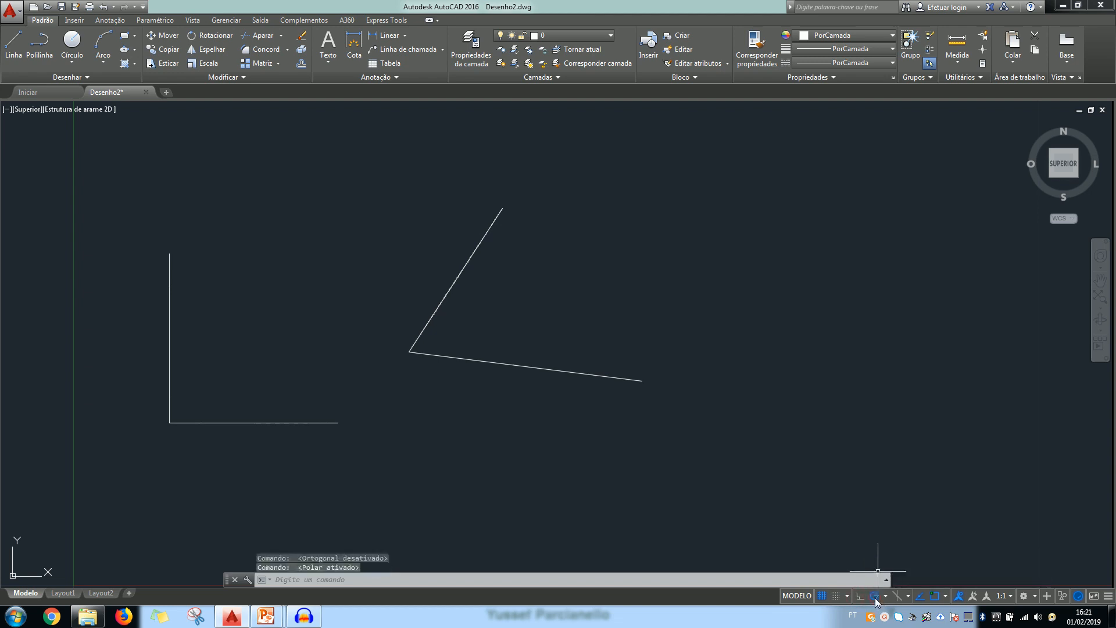
click(885, 597)
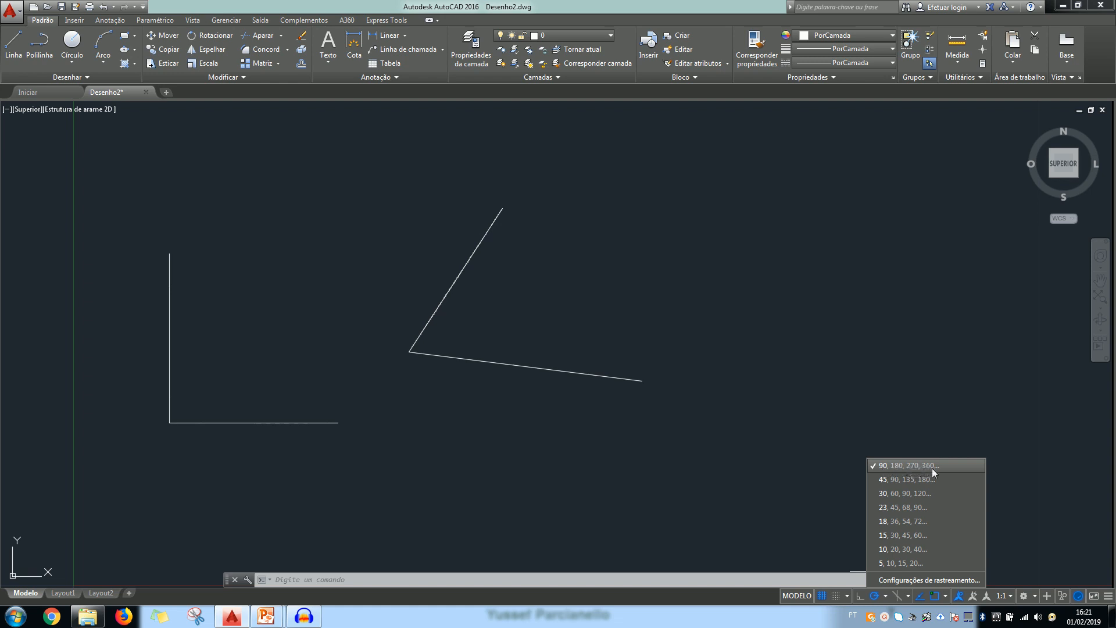
Step: Draw a single horizontal line with Polar Tracking on the empty right side of the drawing area
click(8, 50)
click(709, 233)
click(853, 233)
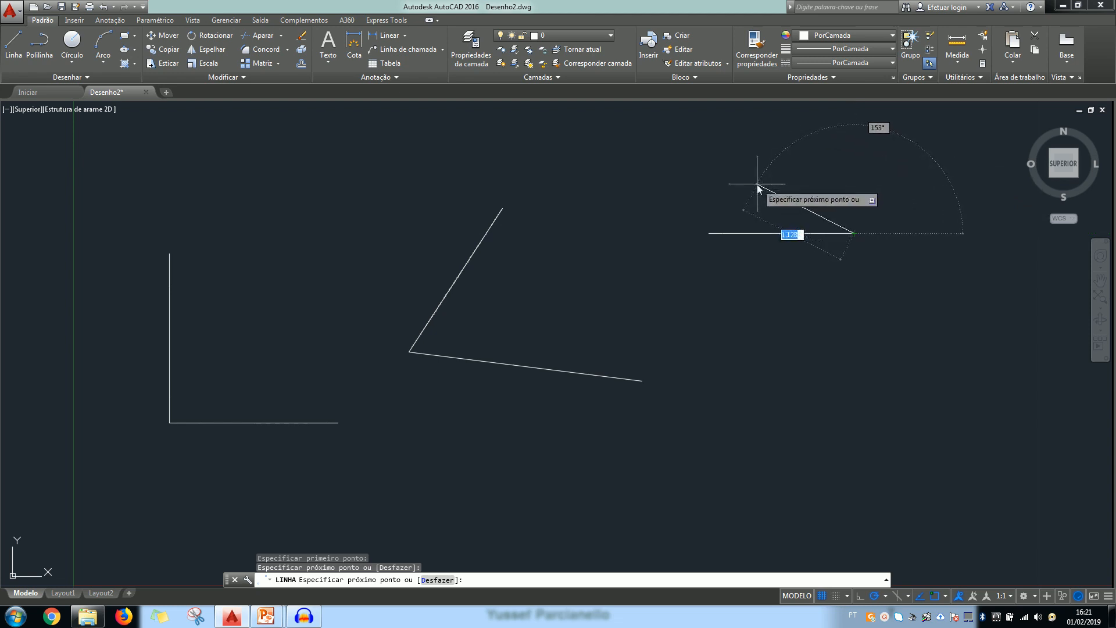
key(Return)
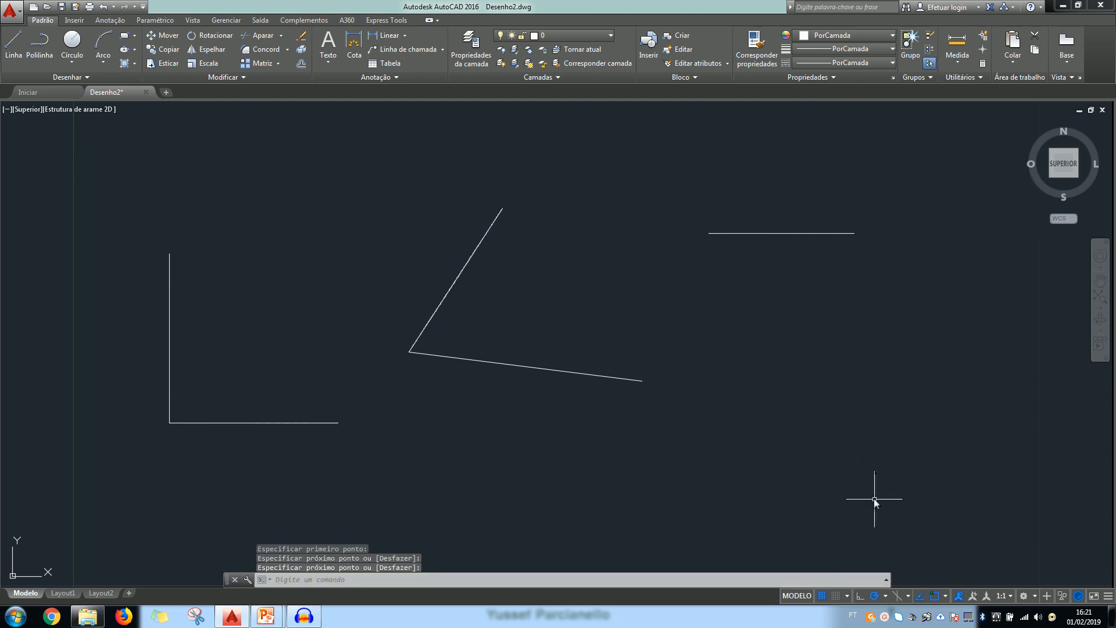
Step: Set Polar Tracking to 30, 60, 90, 120 degrees and try a line from the right end of the lone horizontal line
click(887, 596)
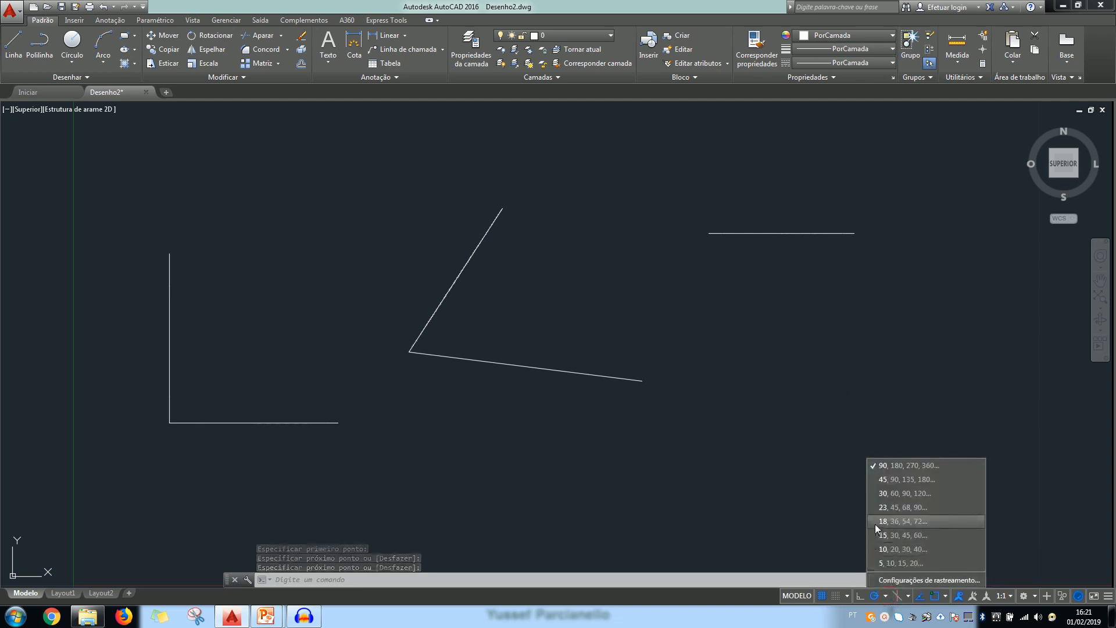
click(872, 494)
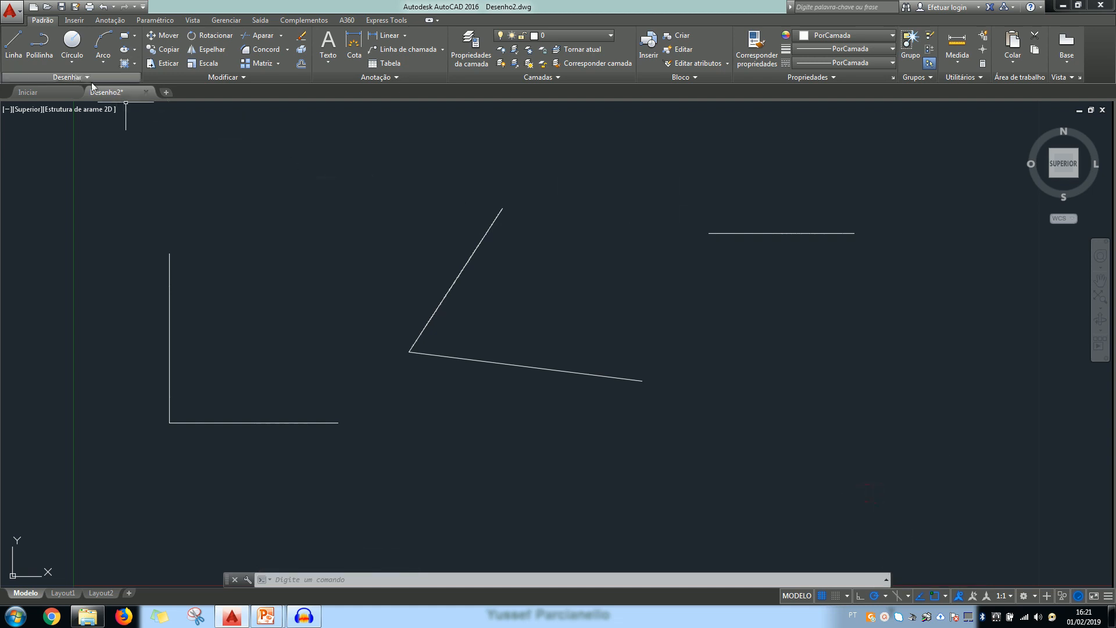
click(14, 44)
click(854, 233)
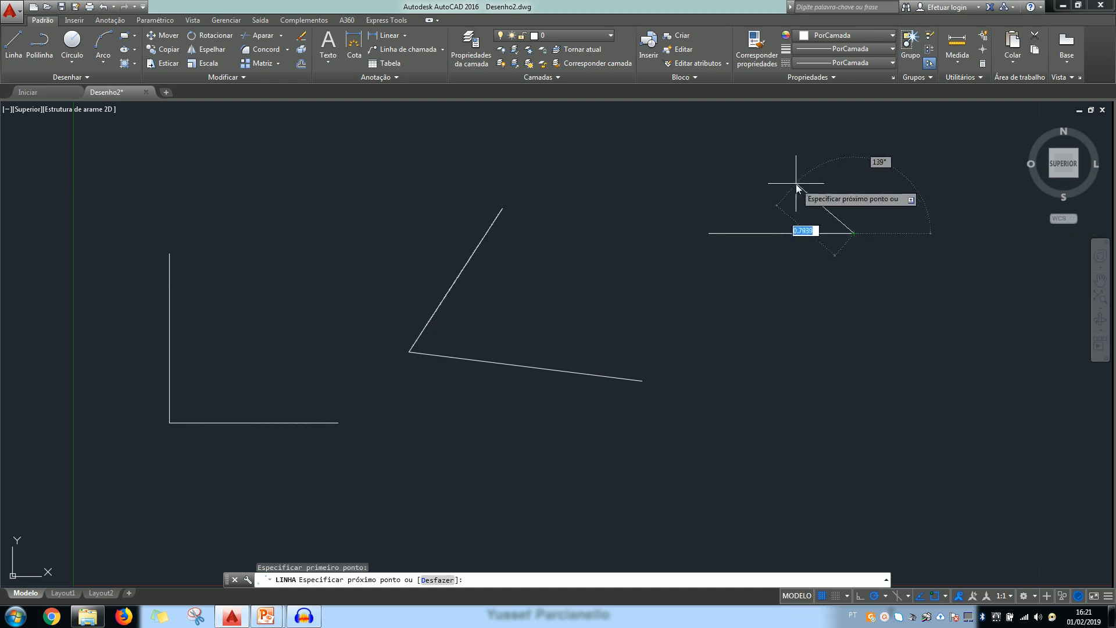
key(Escape)
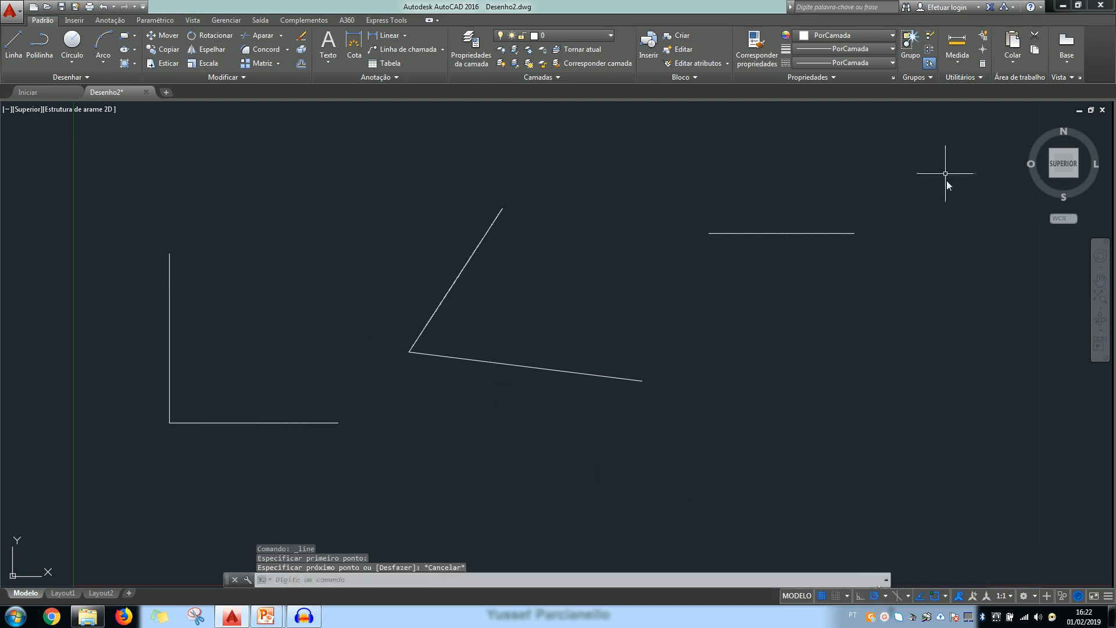
Step: Delete all the practice lines together and turn on Ortho
click(945, 165)
click(140, 466)
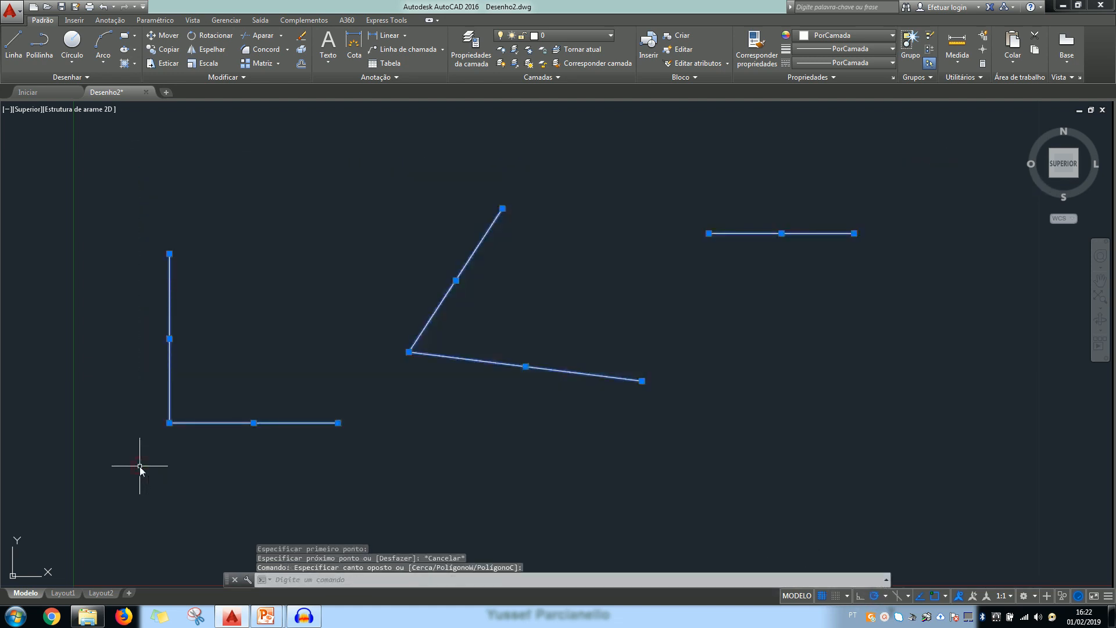
key(Delete)
click(861, 596)
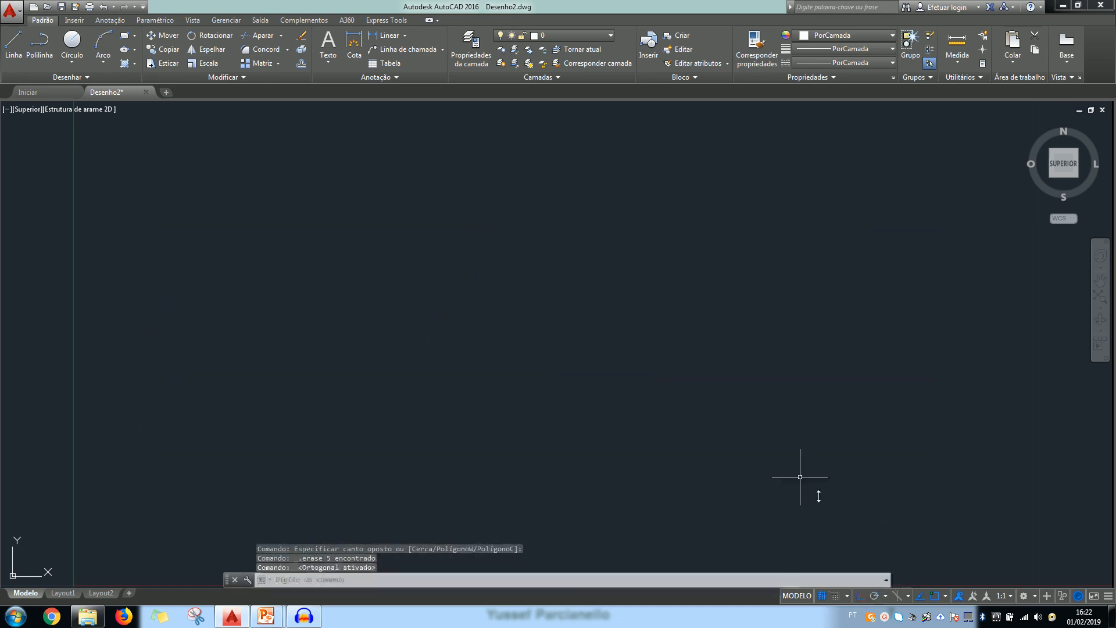
Step: Switch to the PowerPoint slide show and go to the "Fachada a ser desenhada" slide to check the facade dimensions
key(alt+Tab)
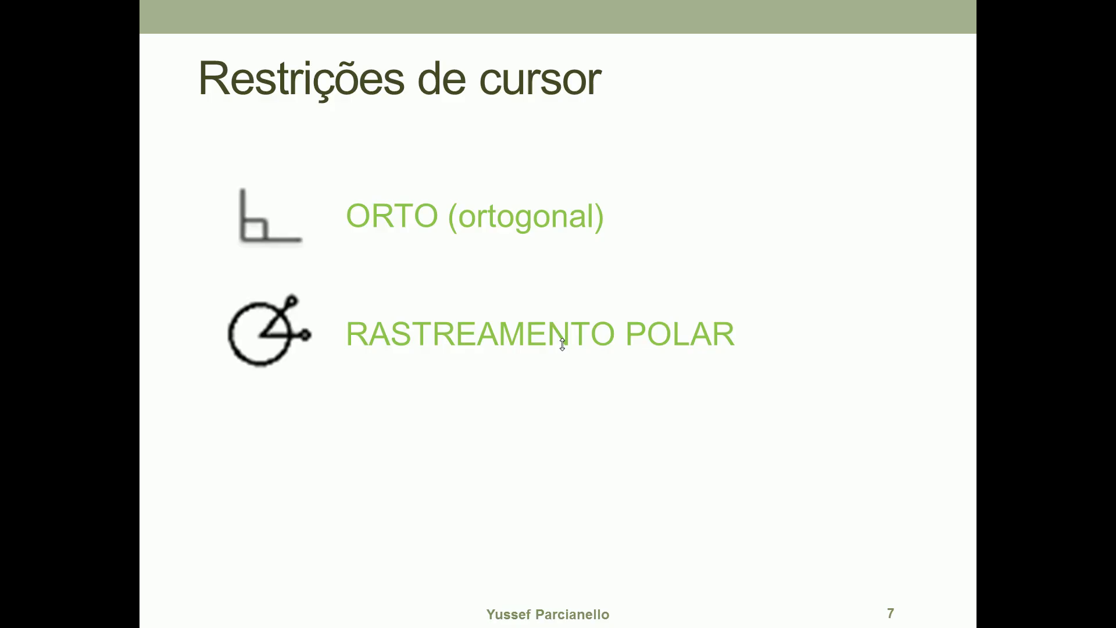
key(Right)
key(Right)
key(Right)
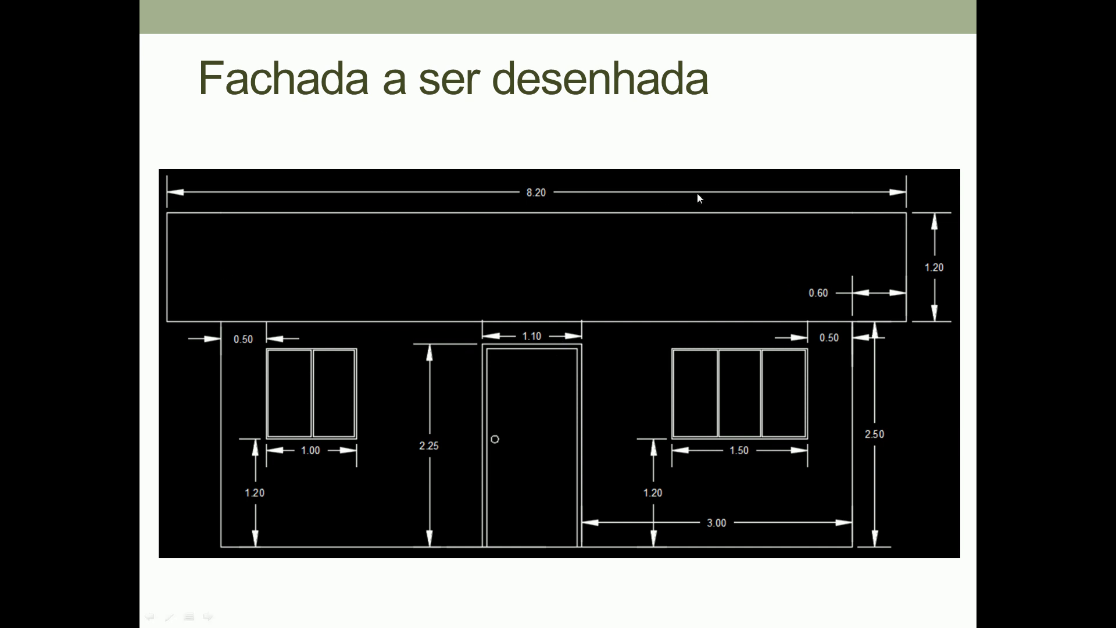
Step: Switch to AutoCAD and draw the facade's upper rectangle with the Line tool, 8.2 wide and 1.2 high
key(alt+Tab)
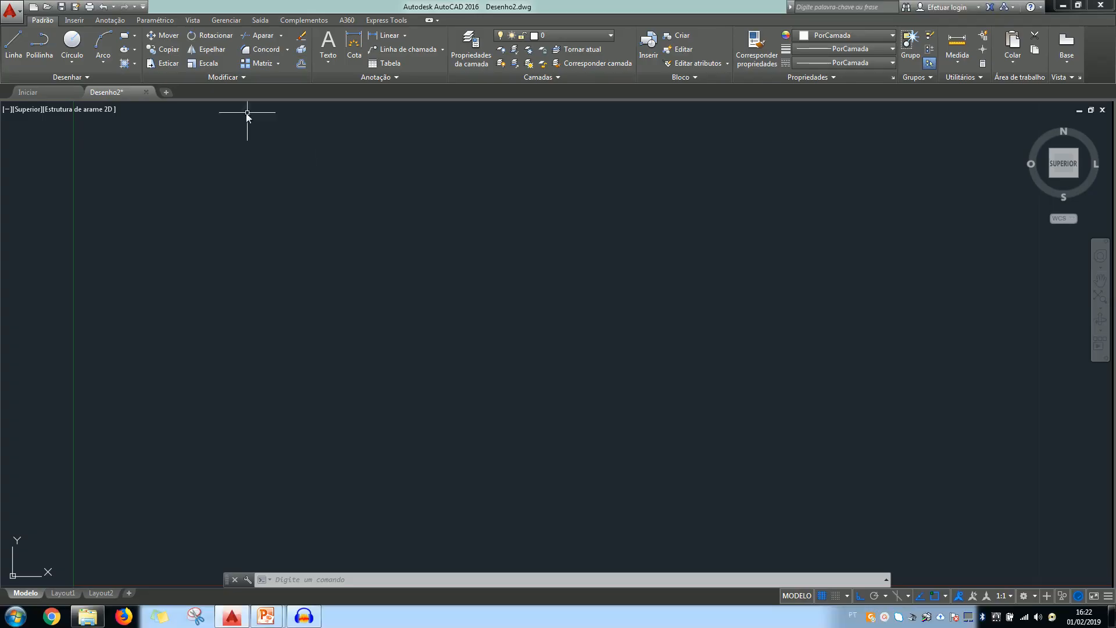
click(14, 50)
click(184, 165)
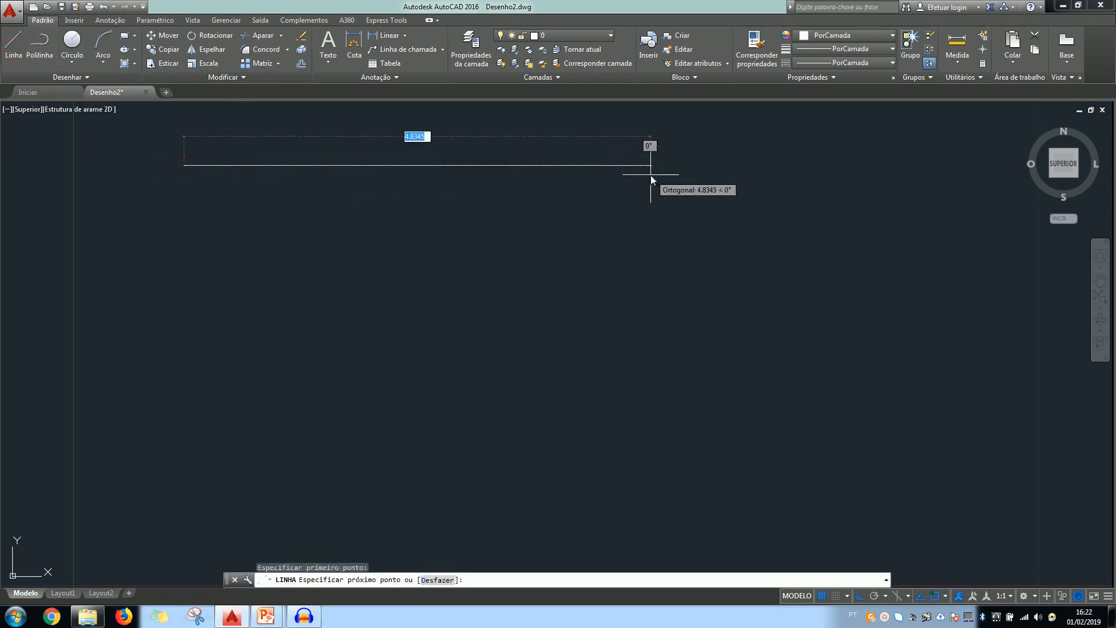
text(8.2)
key(Return)
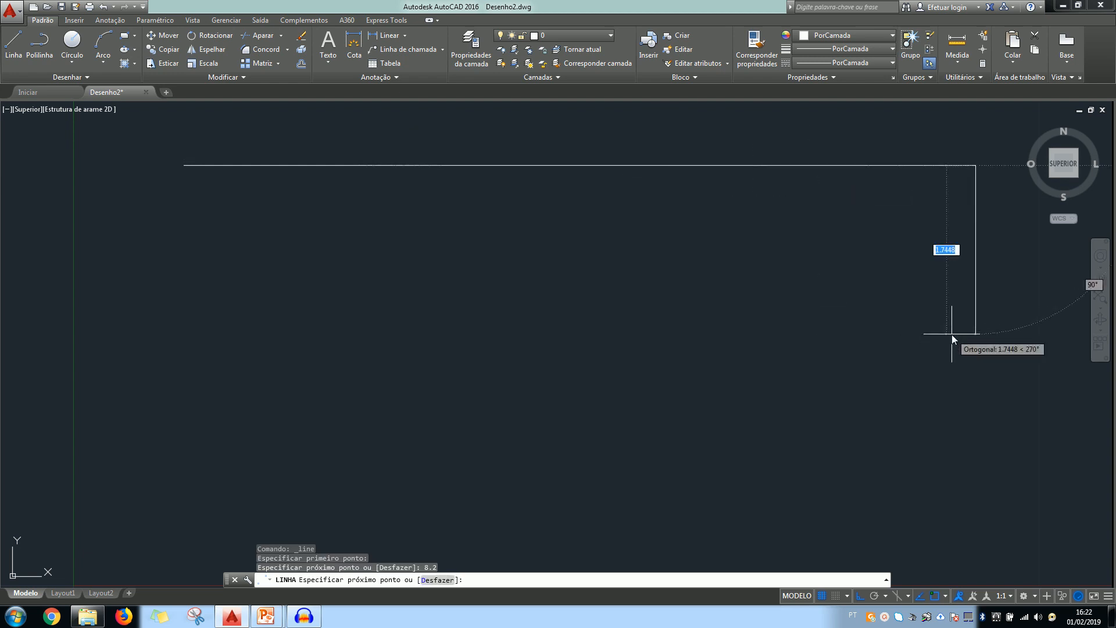
text(1.2)
key(Return)
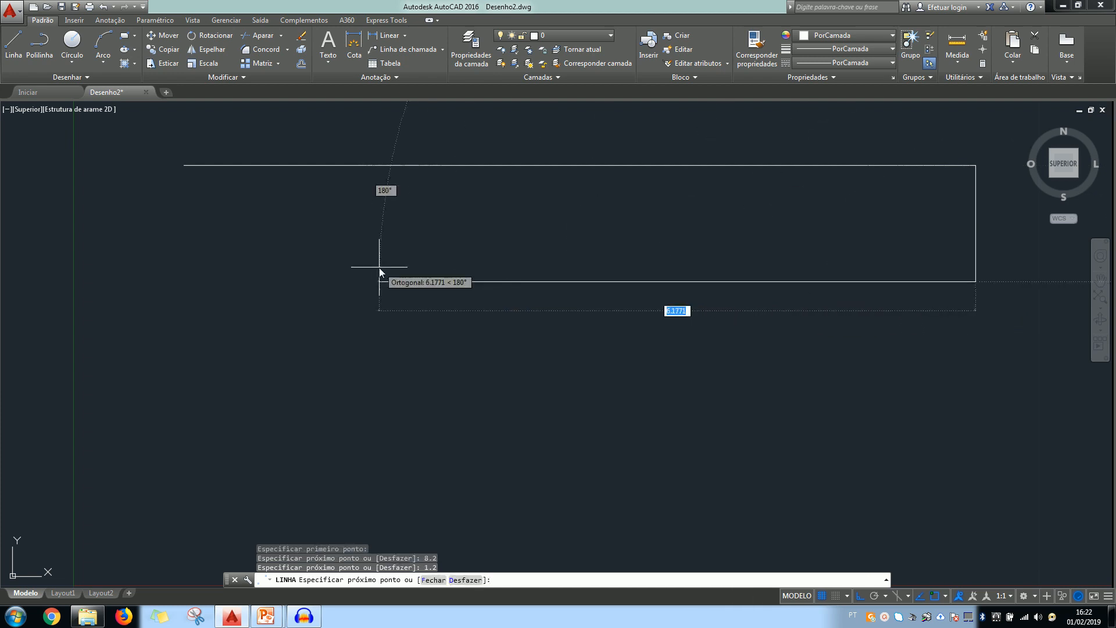
text(8.2)
key(Return)
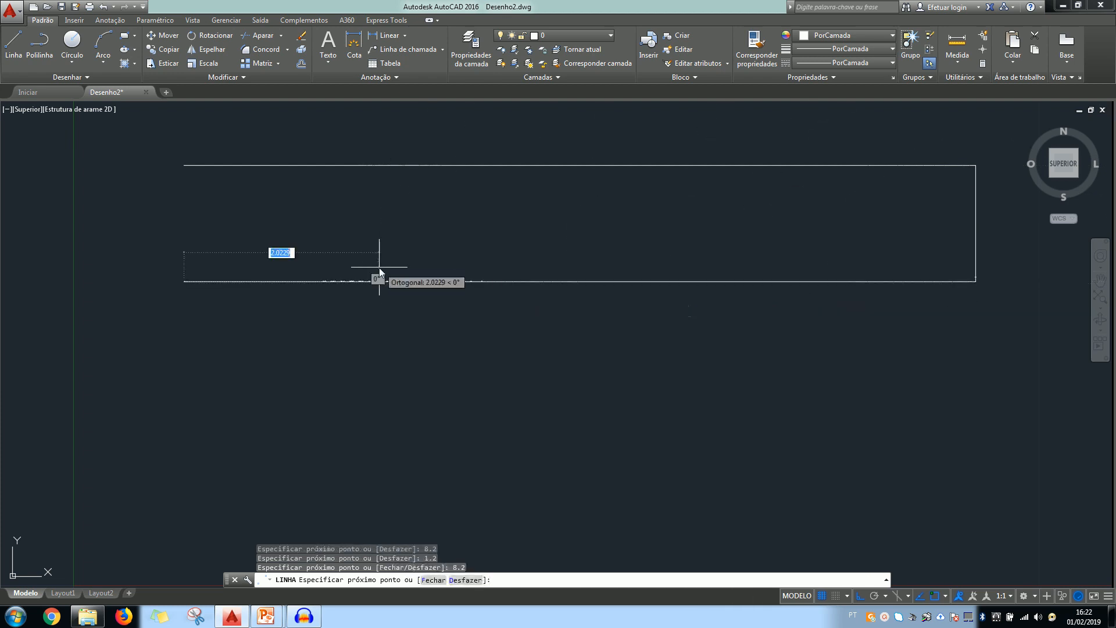
text(1.2)
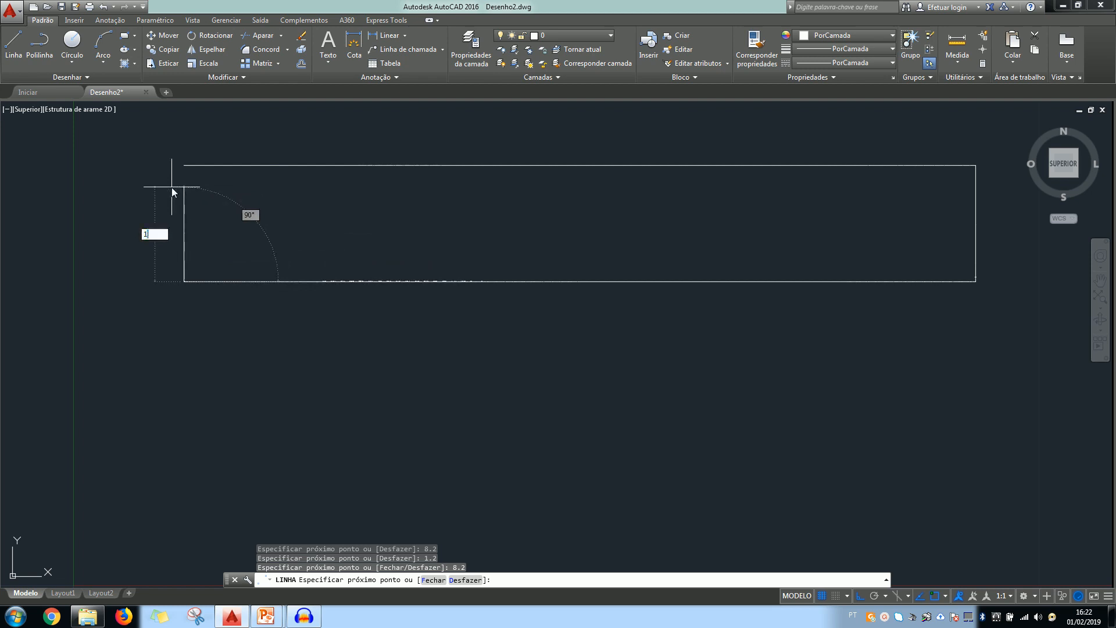
key(Return)
key(Return)
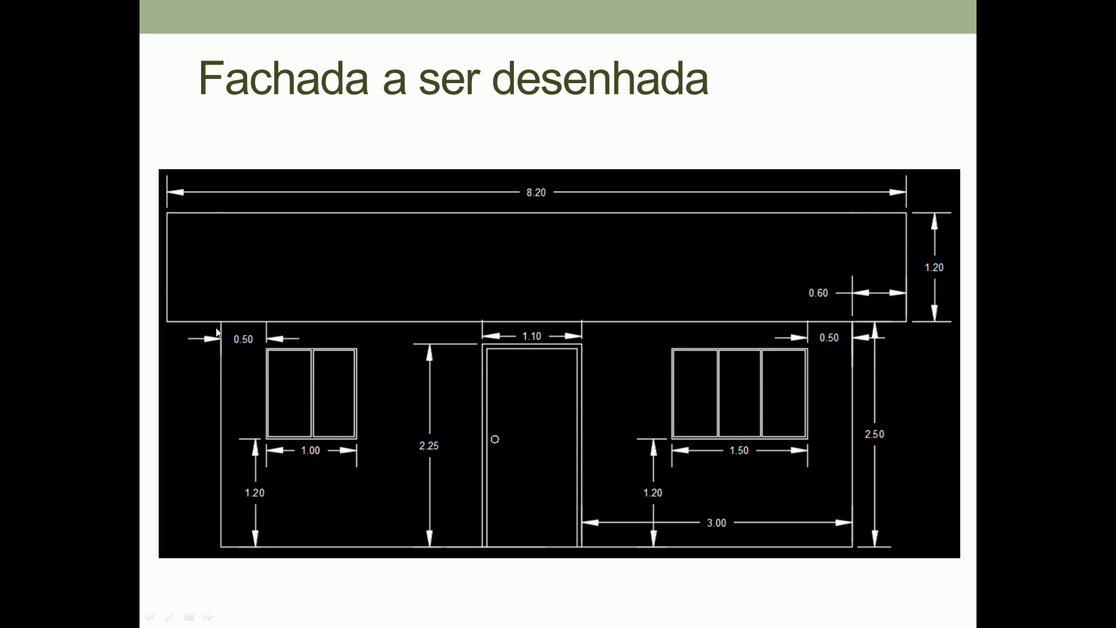
Step: Switch to AutoCAD and draw connected lines from the upper rectangle's lower-left corner, 0.6 to the right and 2.5 down, for the left wall
key(alt+Tab)
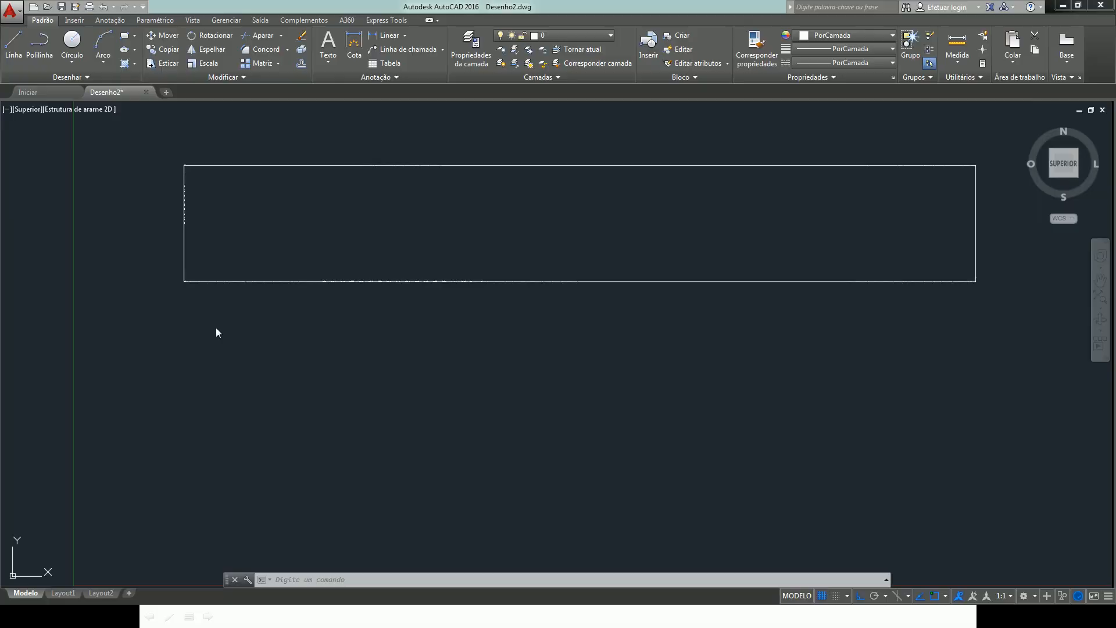
click(12, 46)
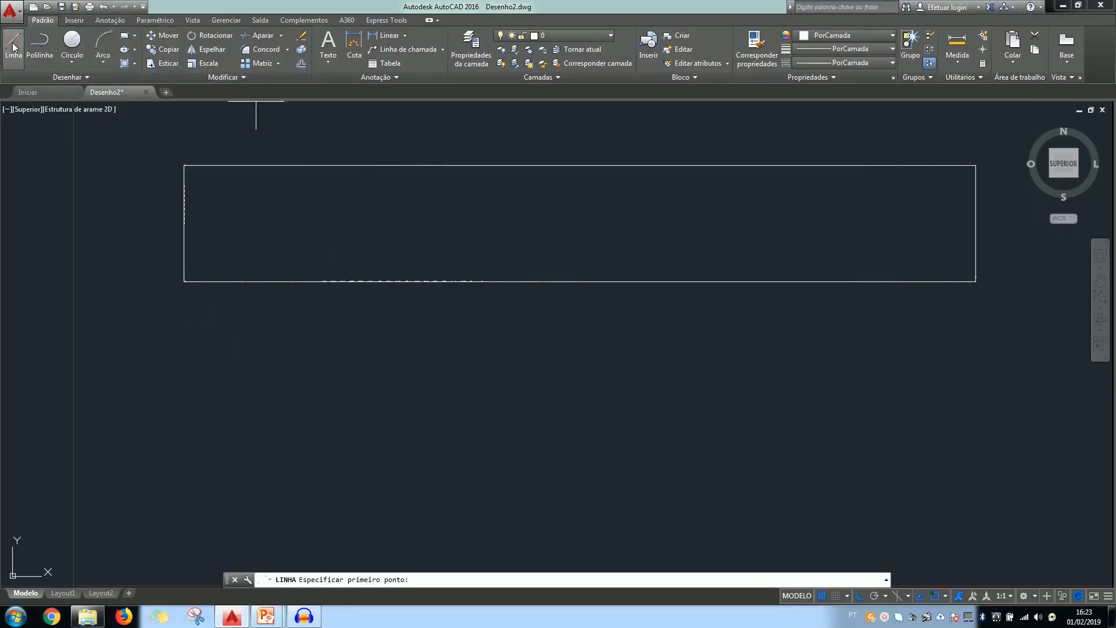
click(181, 282)
text(.6)
key(Return)
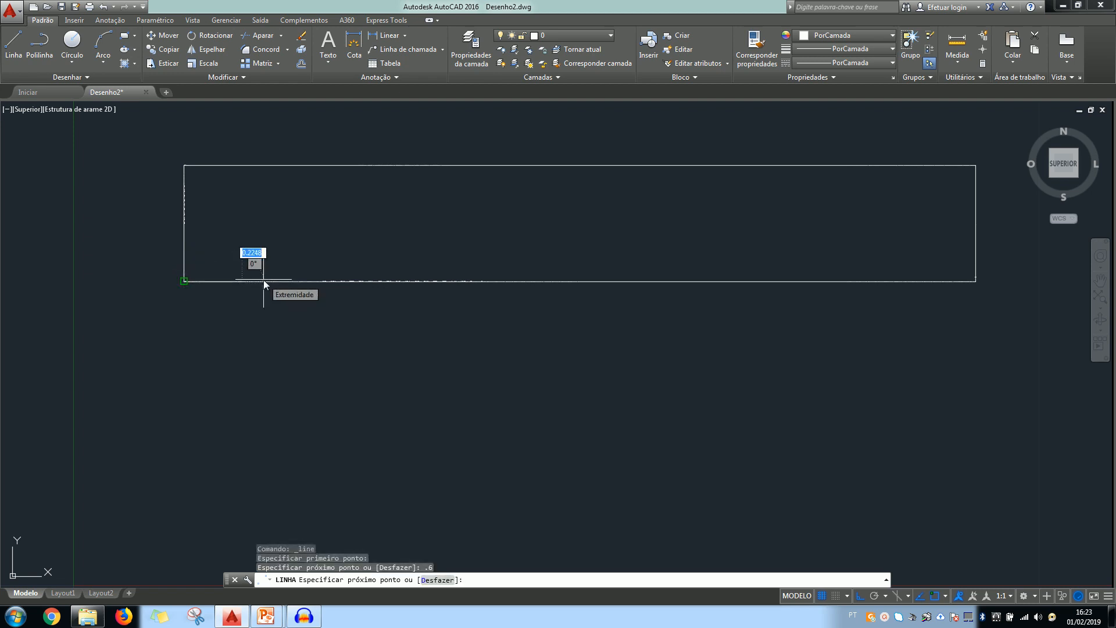
key(alt+Tab)
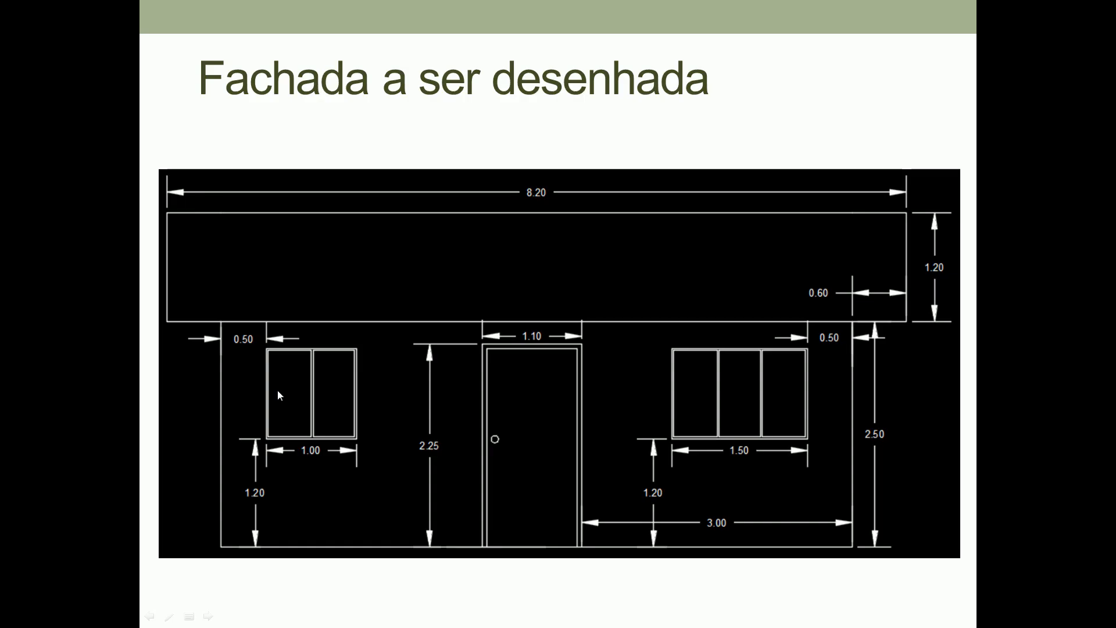
key(alt+Tab)
text(2.5)
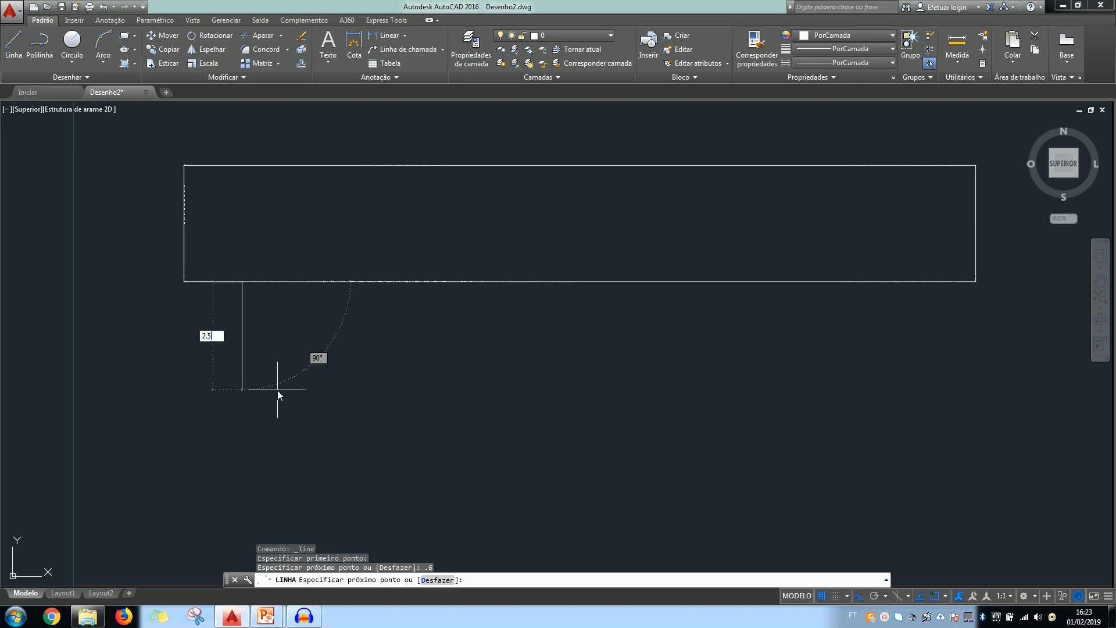
key(Return)
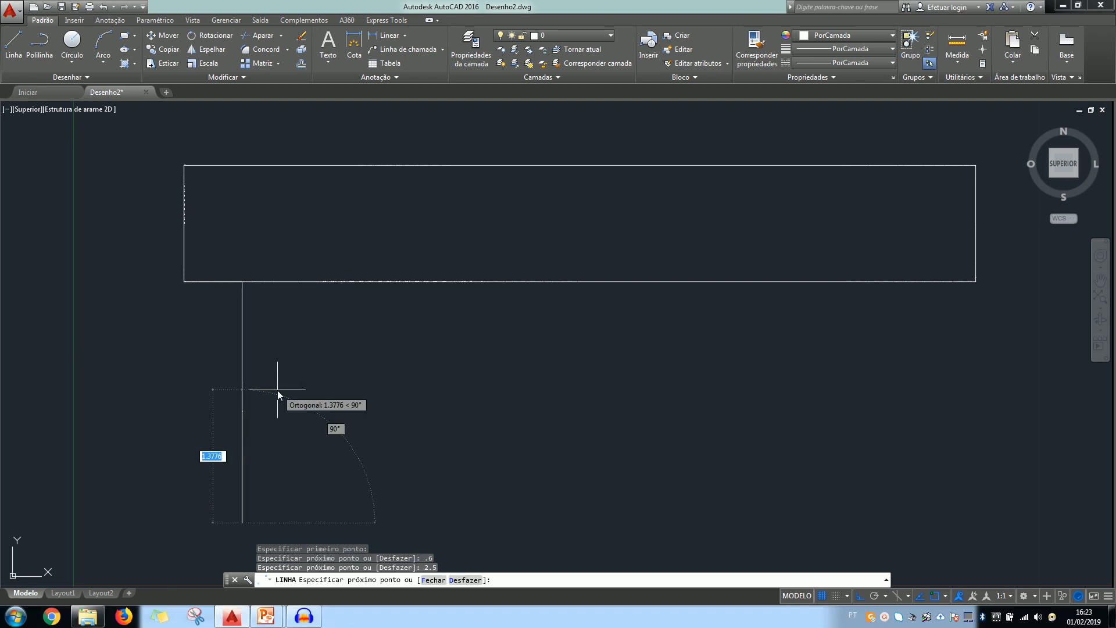
key(Return)
Step: Draw lines from the upper rectangle's lower-right corner, 0.6 left and 2.5 down, closing the base at the left wall's lower end
key(Return)
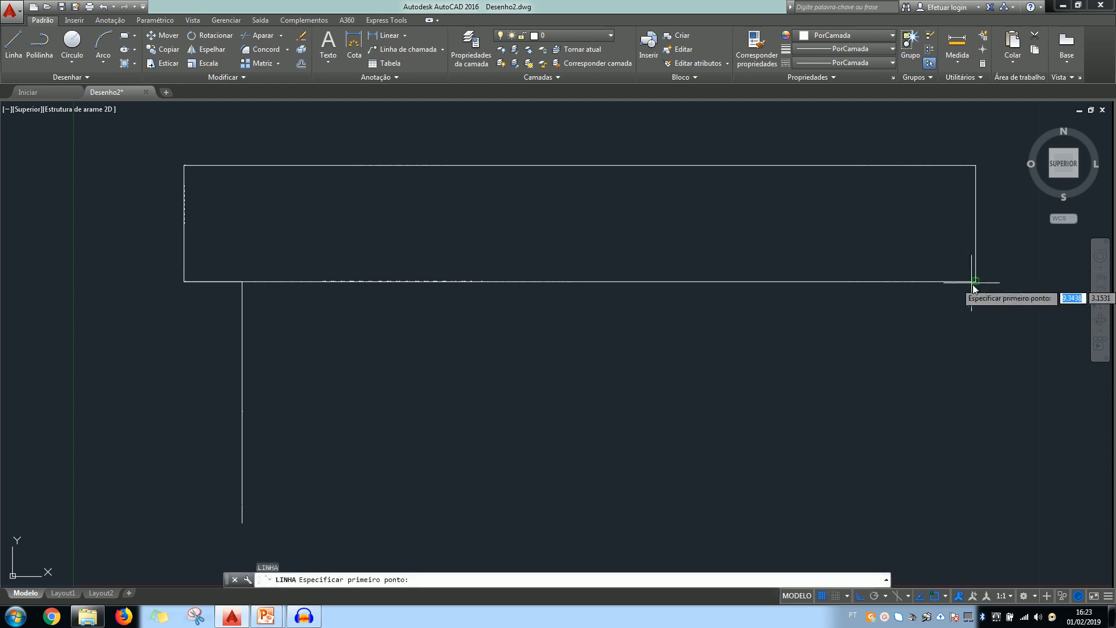
click(976, 281)
text(.6)
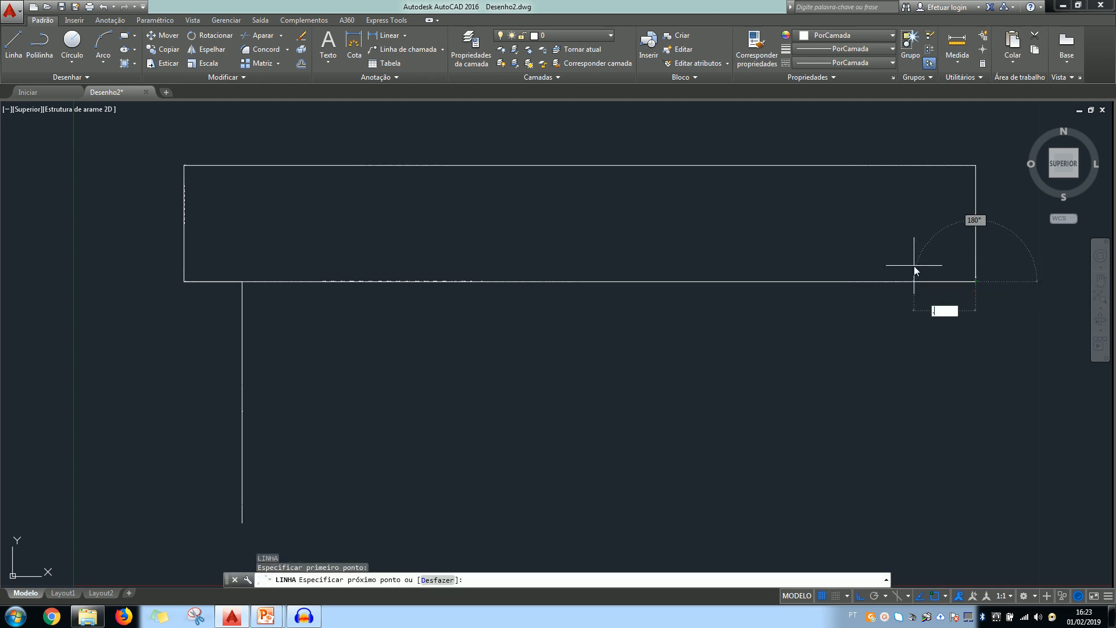
key(Return)
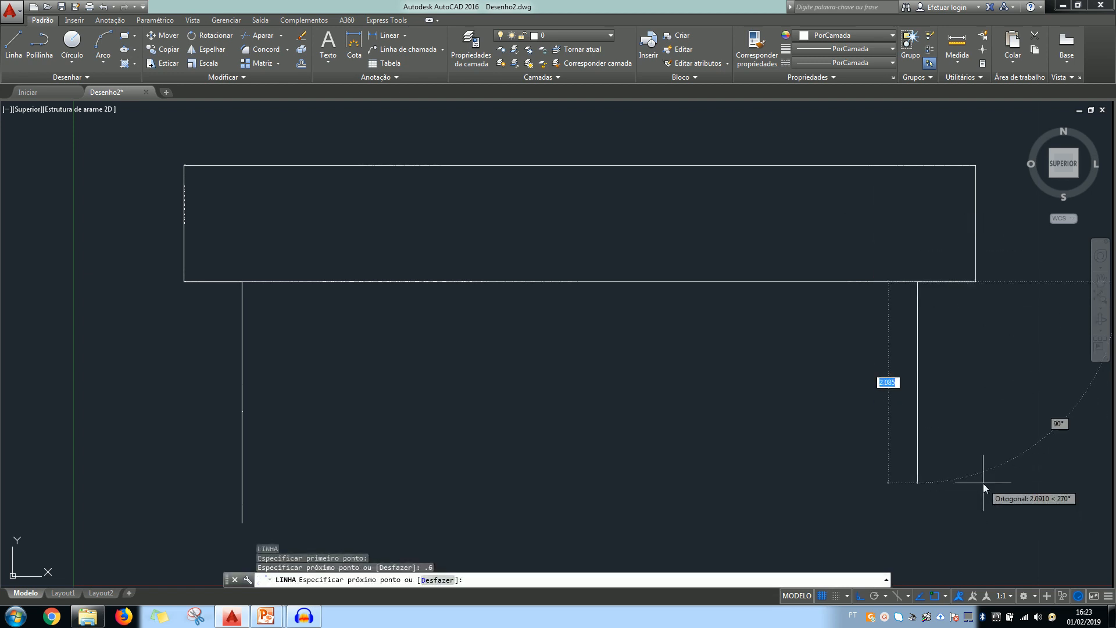
text(2.5)
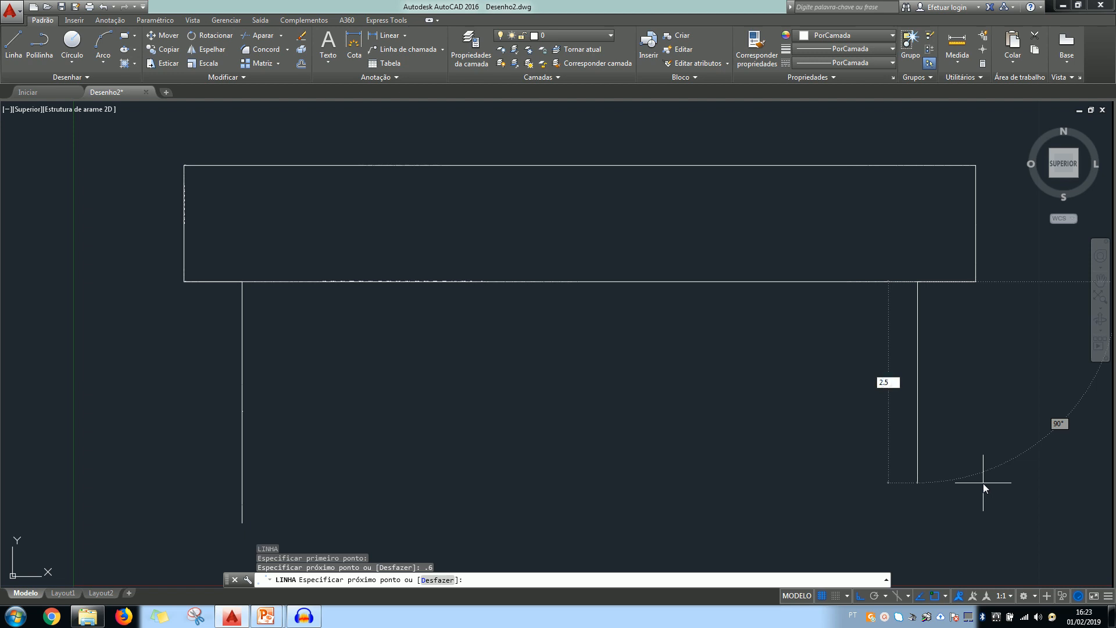
key(Return)
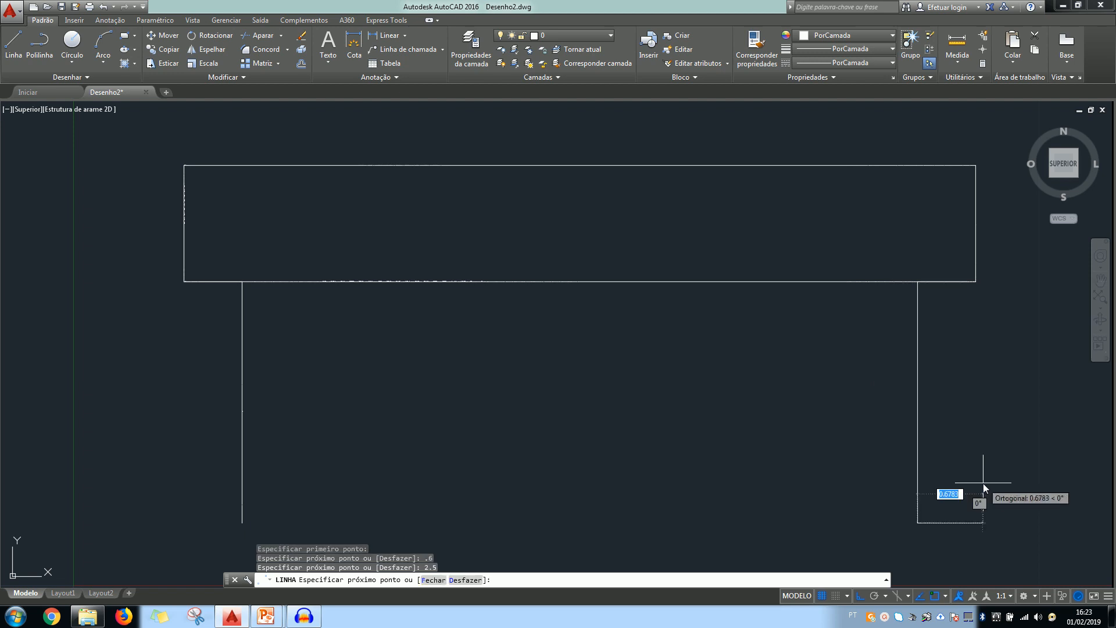
click(244, 523)
key(Return)
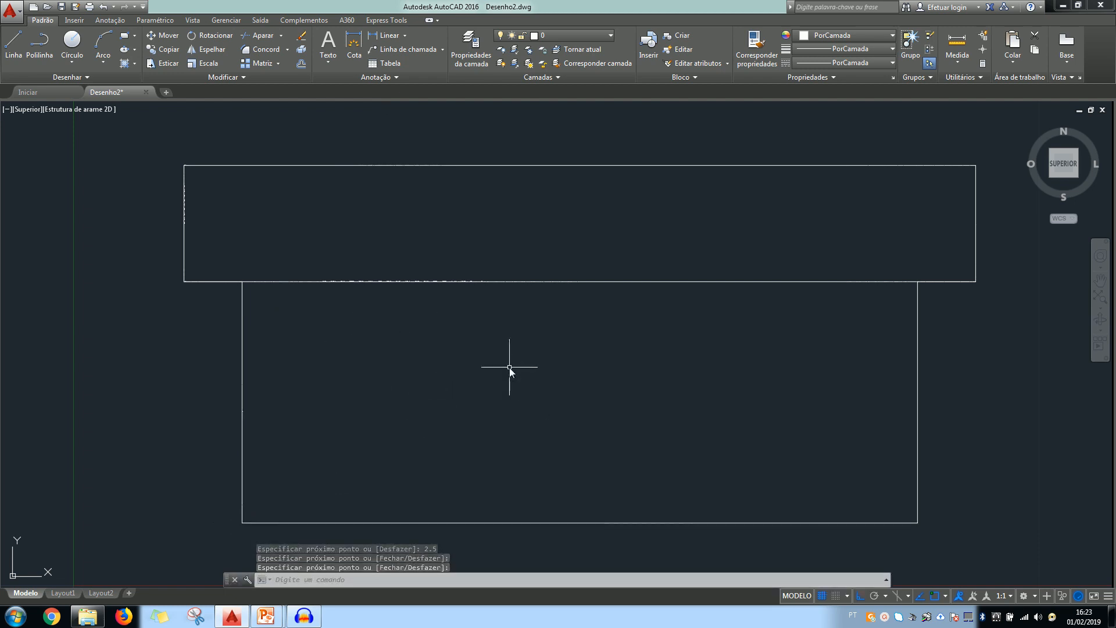
Step: Check the PowerPoint facade slide, return to AutoCAD and draw left window guide lines from the wall's lower-left corner, 0.5 right and 1.2 up
key(alt+Tab)
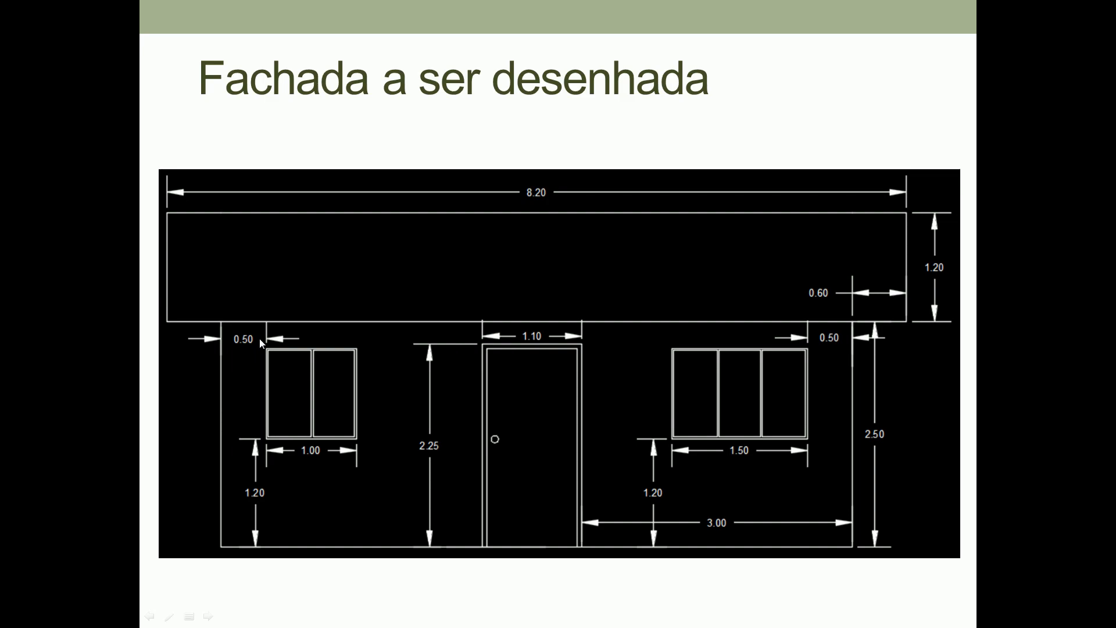
key(alt+Tab)
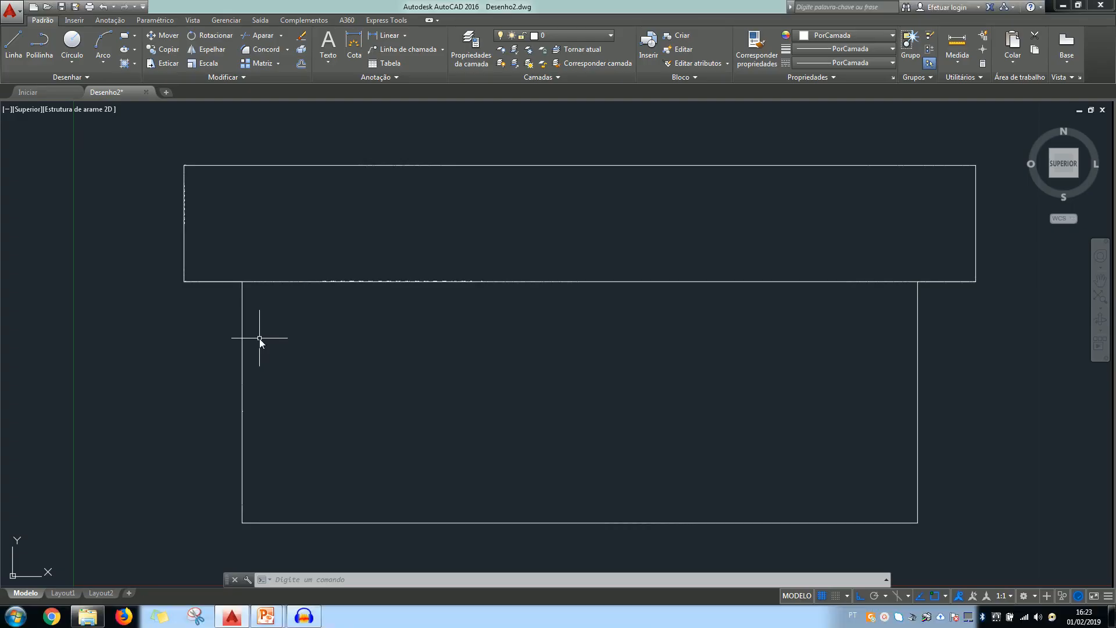
click(7, 54)
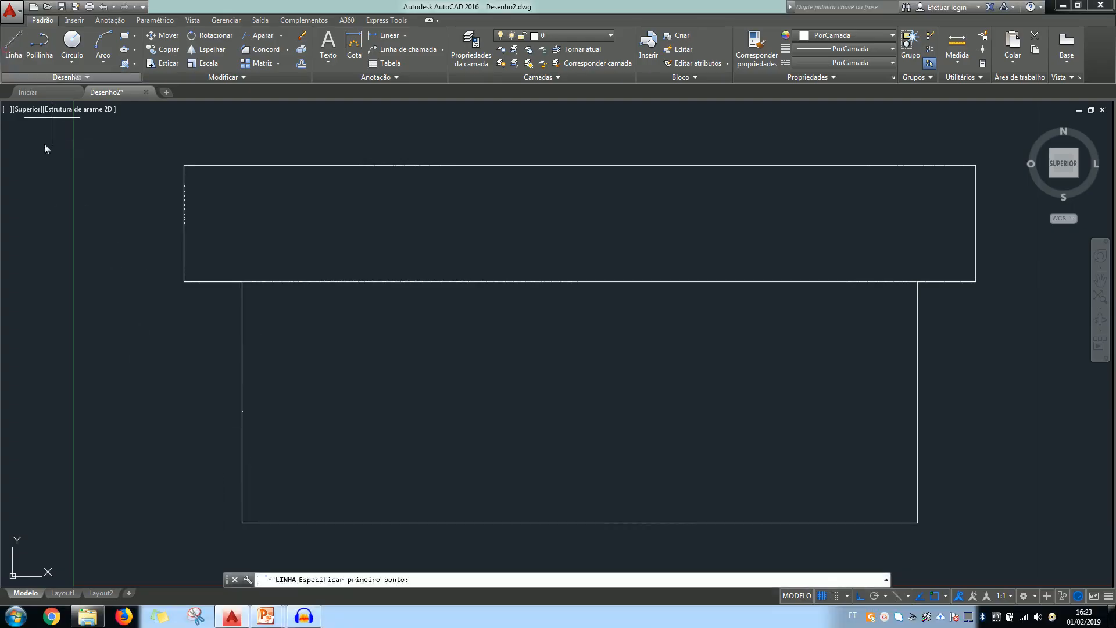
click(242, 523)
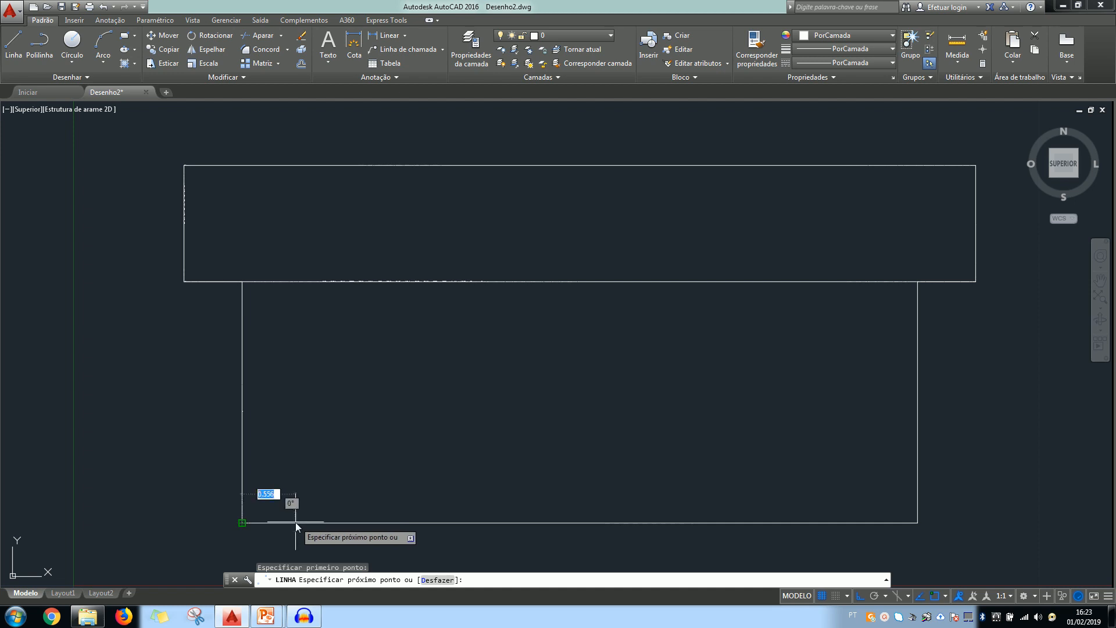
text(.5)
key(Return)
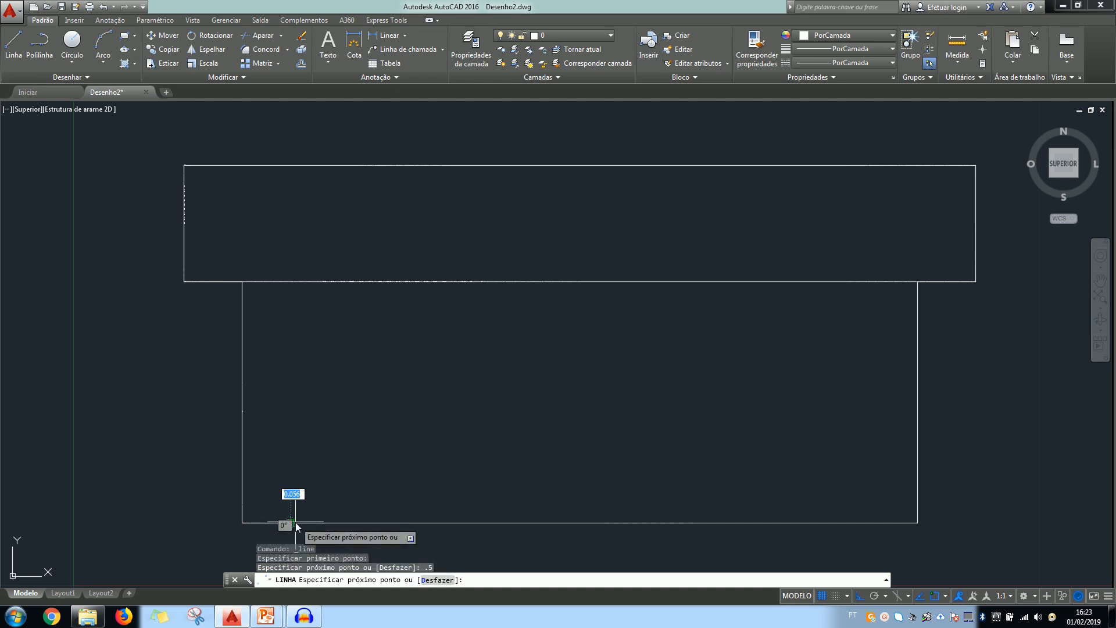
text(1.2)
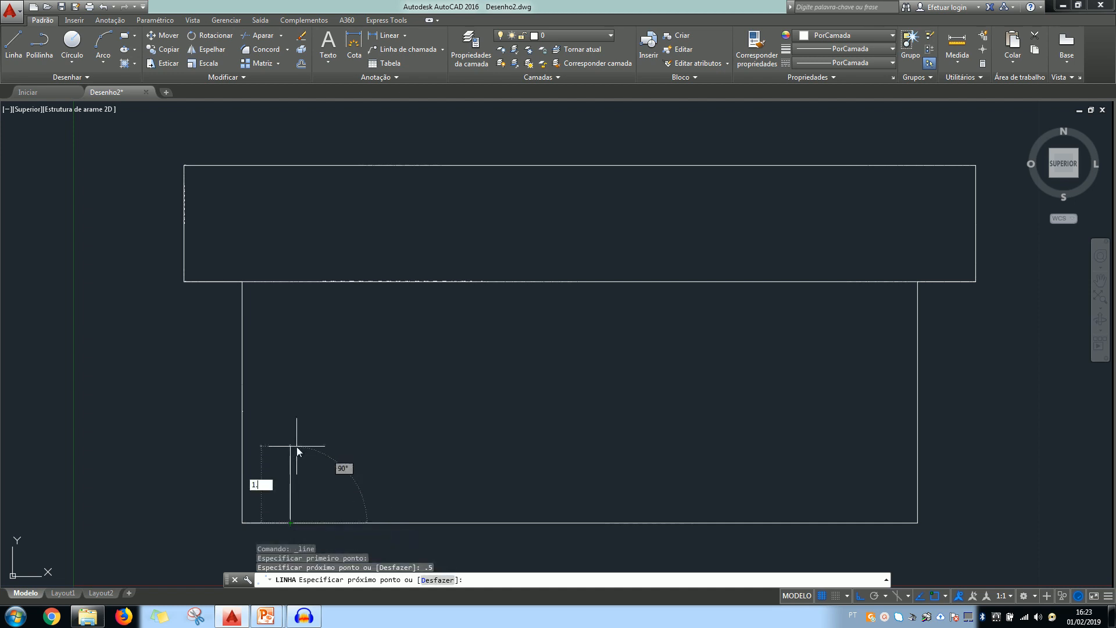
key(Return)
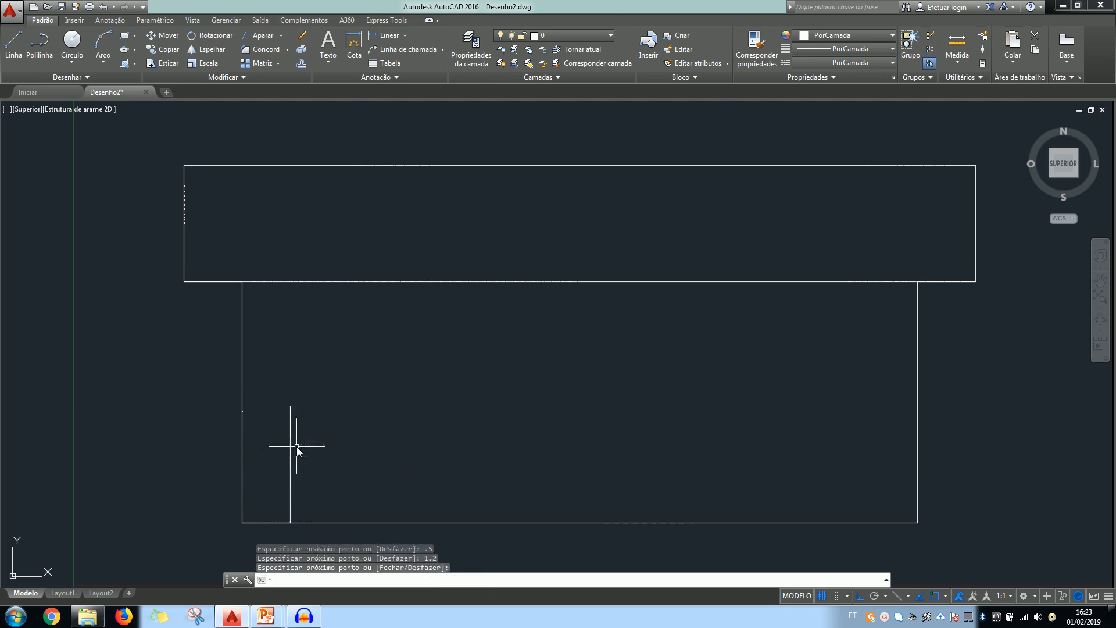
key(Return)
click(291, 485)
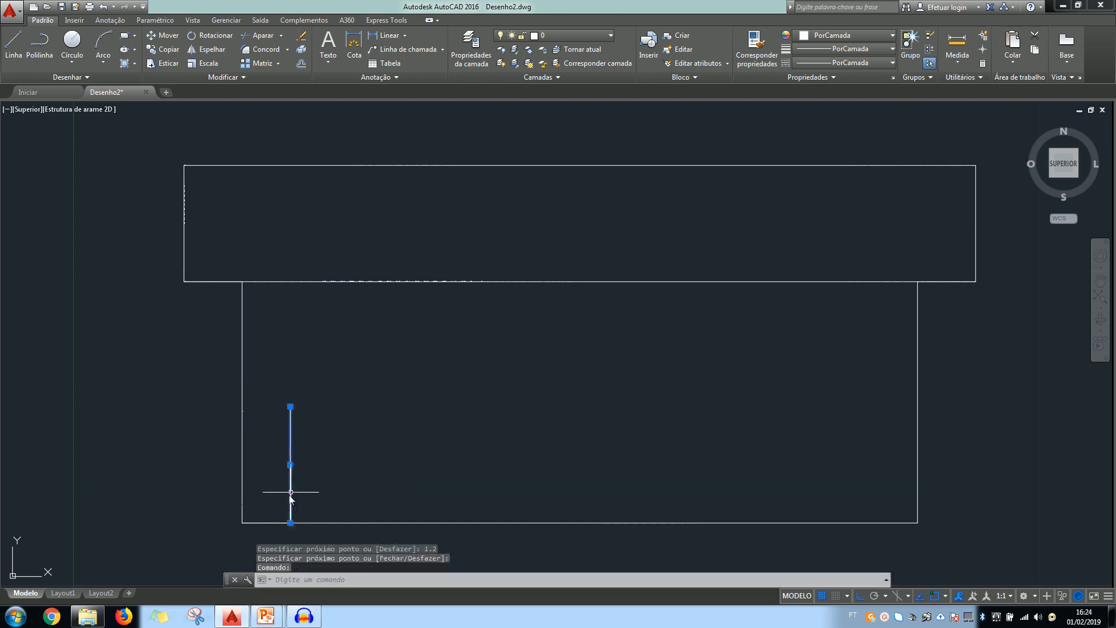
click(275, 523)
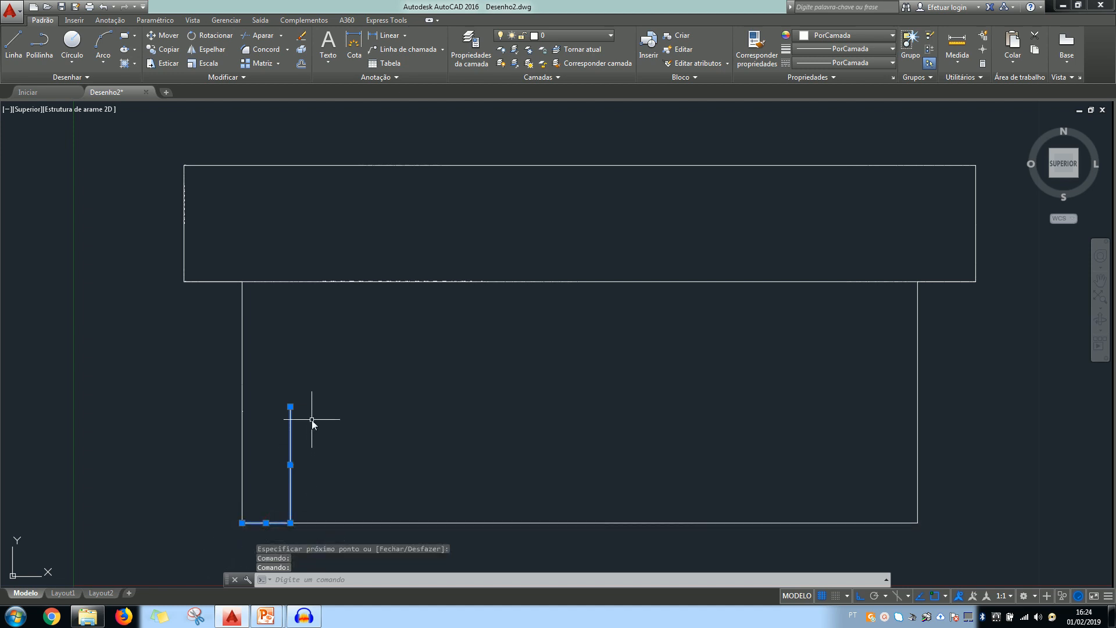
key(Escape)
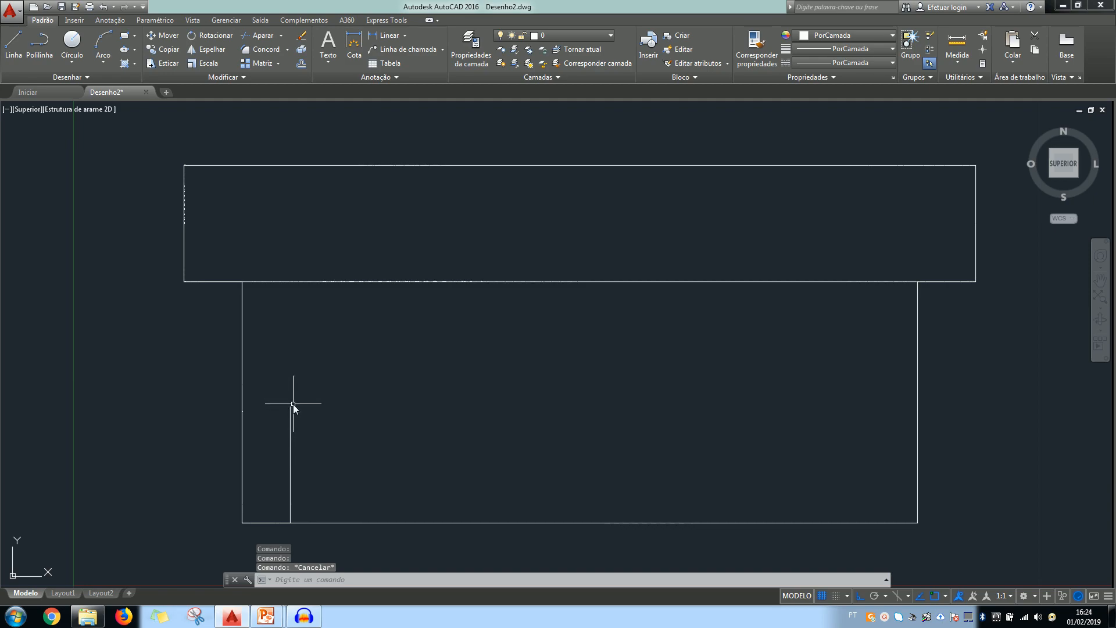
Step: Check the PowerPoint facade slide, return to AutoCAD and draw right window guide lines from the wall's lower-right corner, 0.5 left and 1.2 up
key(alt+Tab)
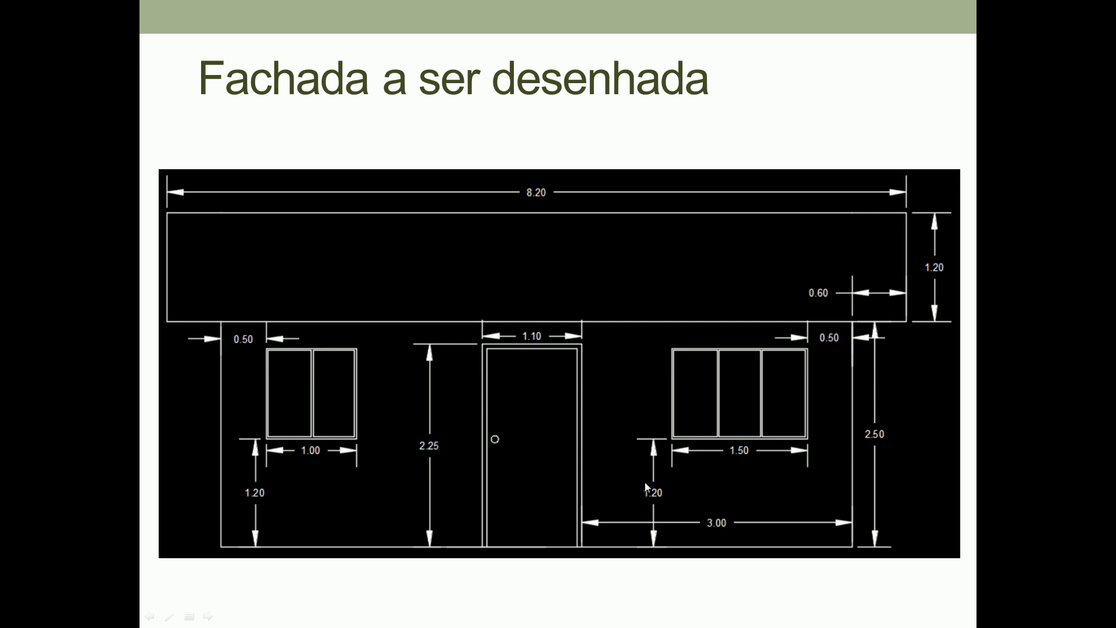
key(alt+Tab)
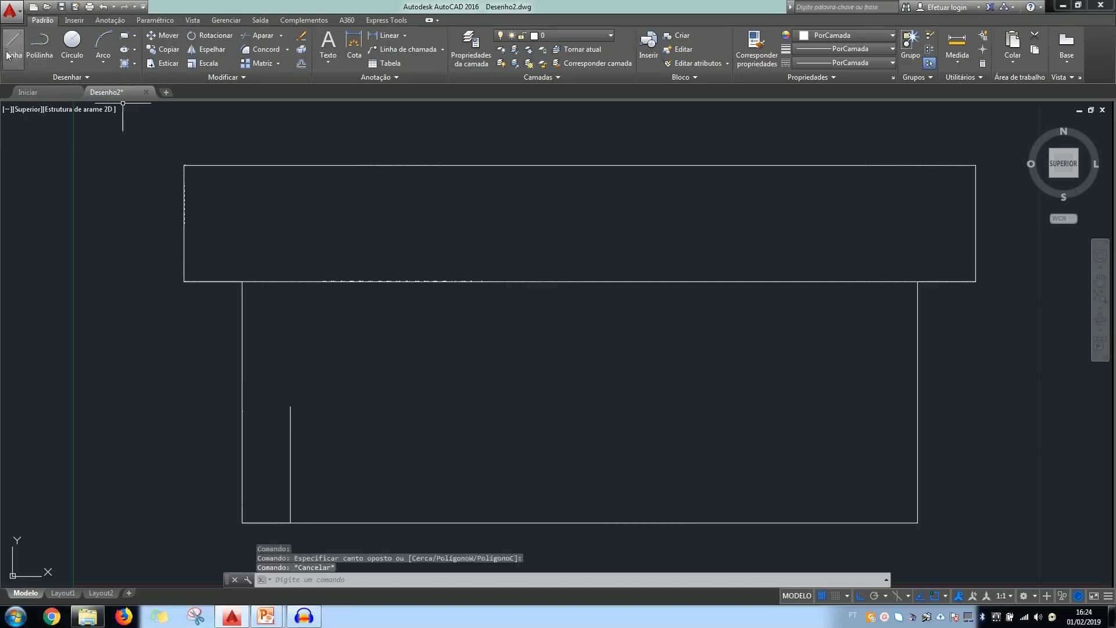
key(Return)
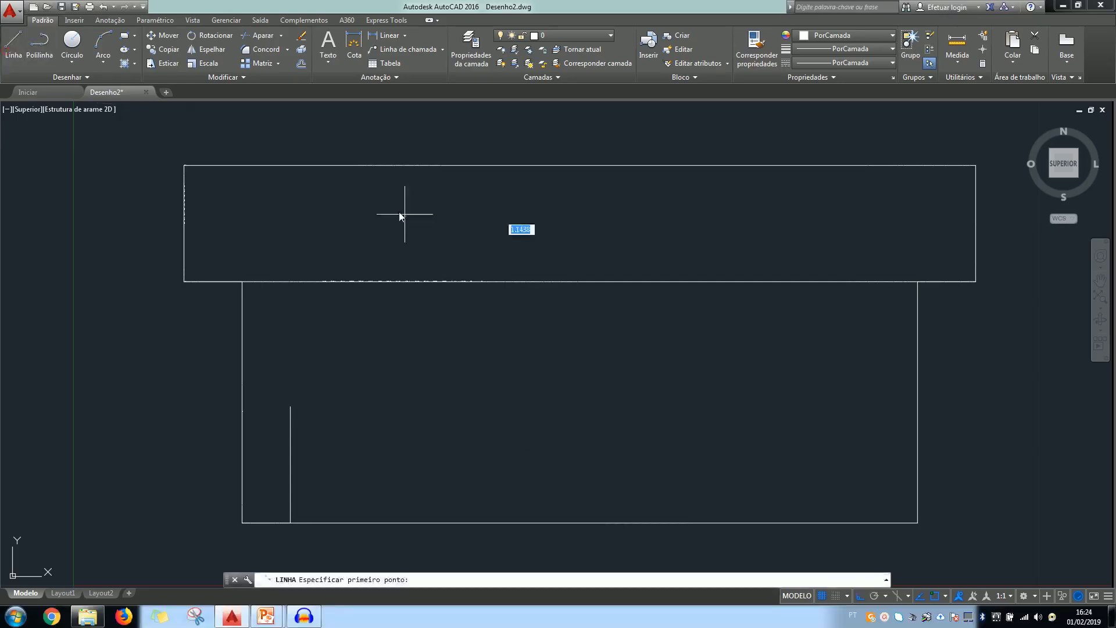
click(917, 522)
text(.5)
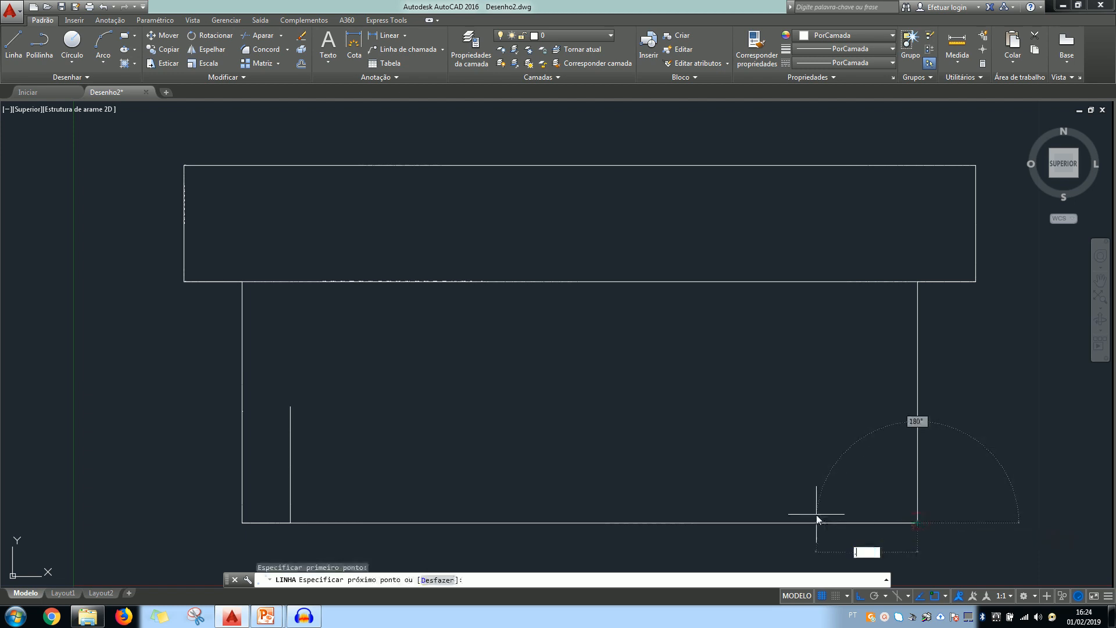
key(Return)
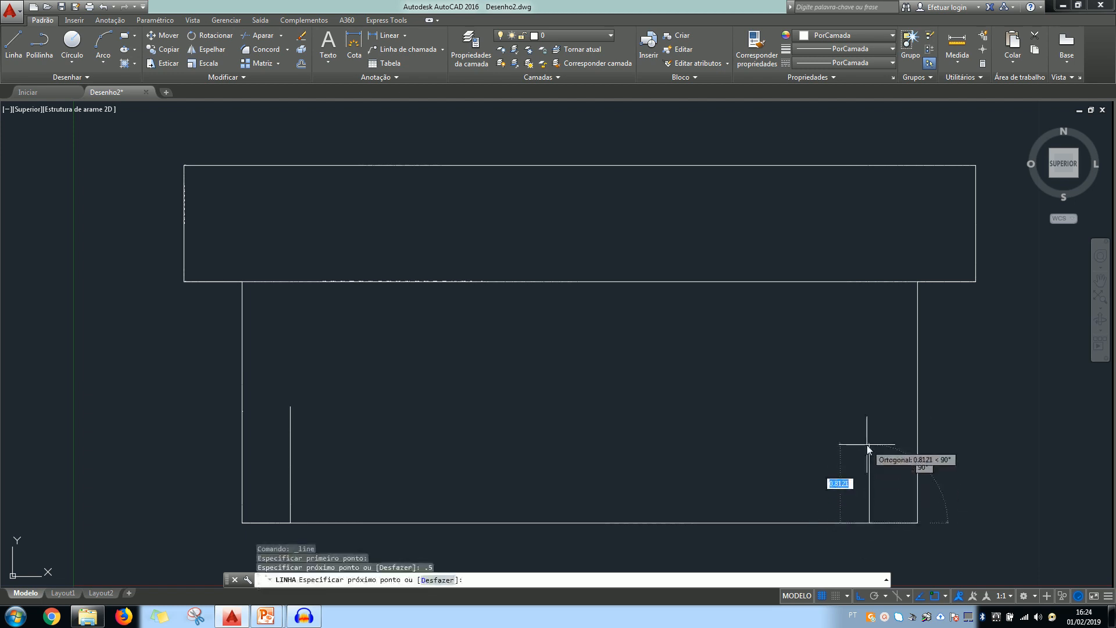
text(1.2)
key(Return)
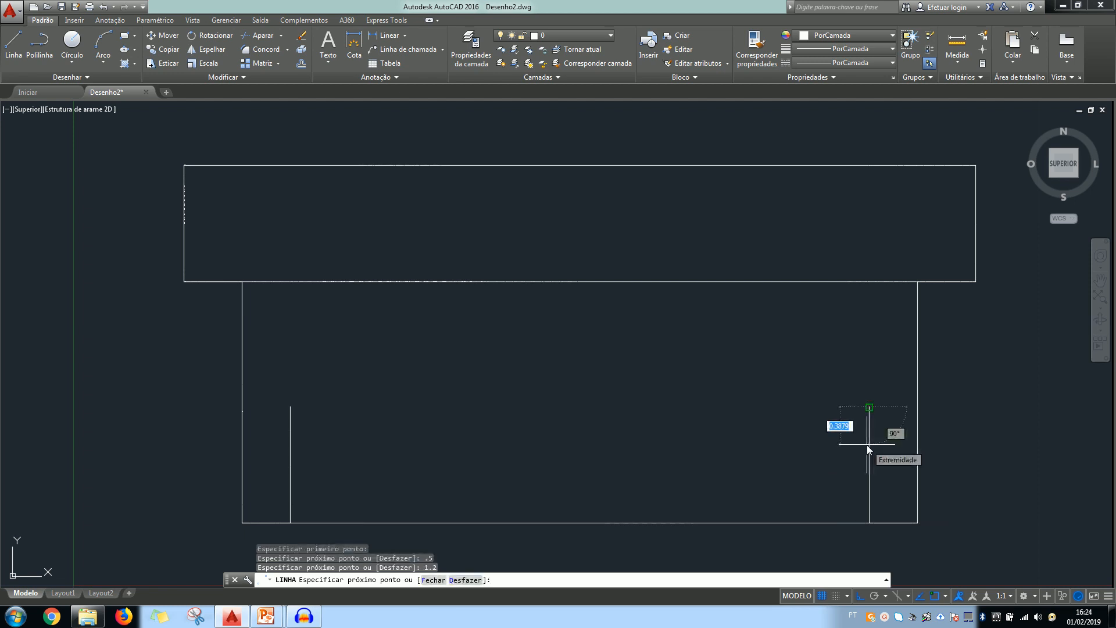
key(Return)
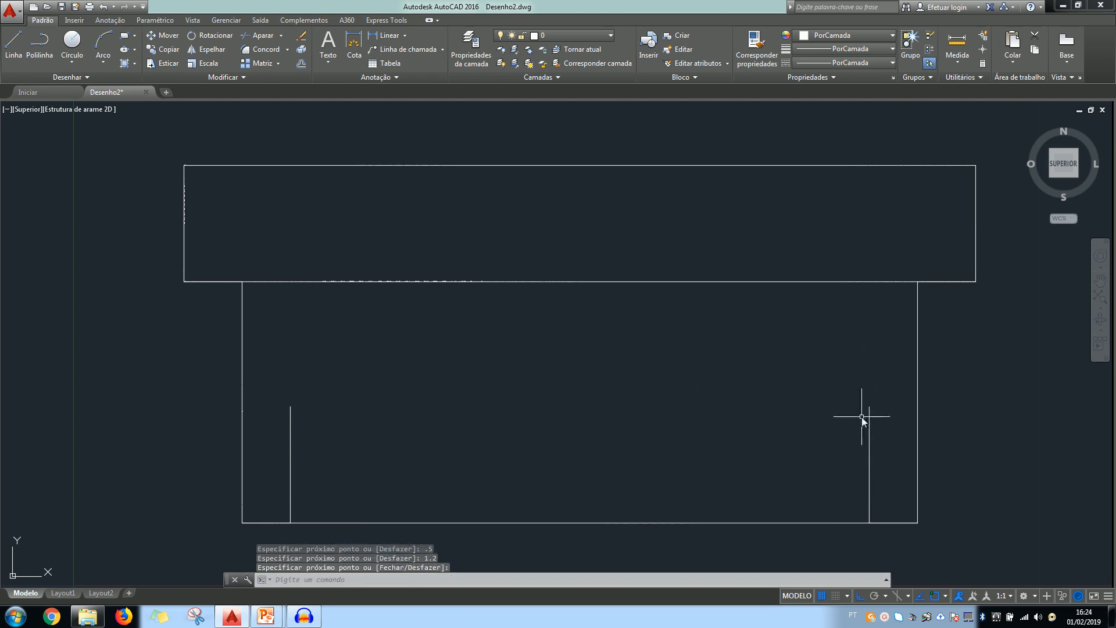
Step: Check the PowerPoint facade slide, return to AutoCAD, draw a 3-unit door guide line leftward from the wall's lower-right corner and select it
key(alt+Tab)
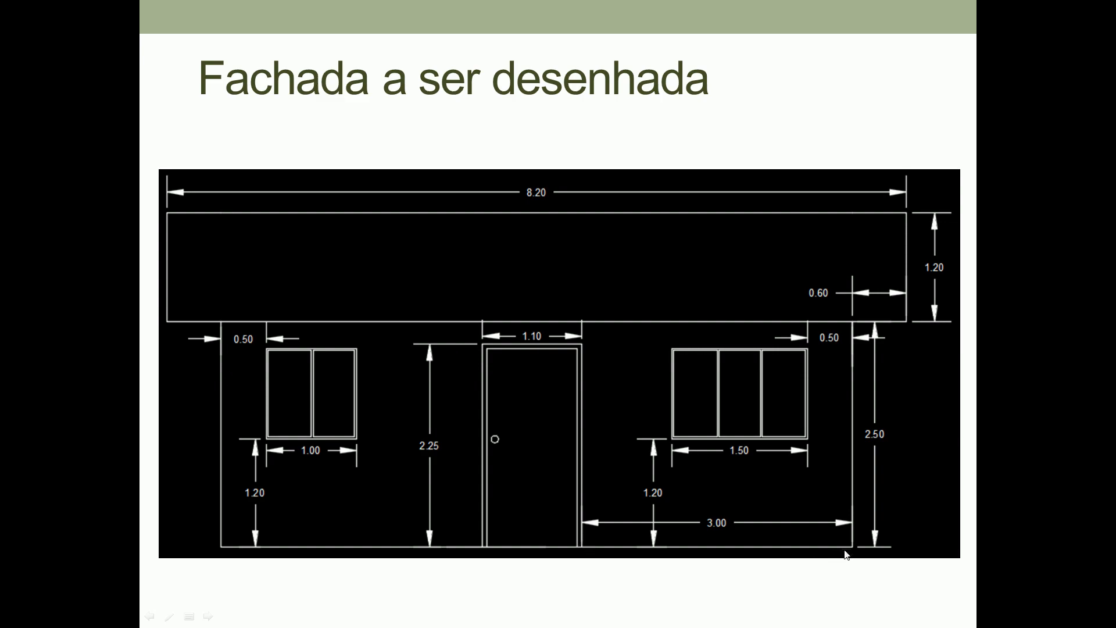
key(alt+Tab)
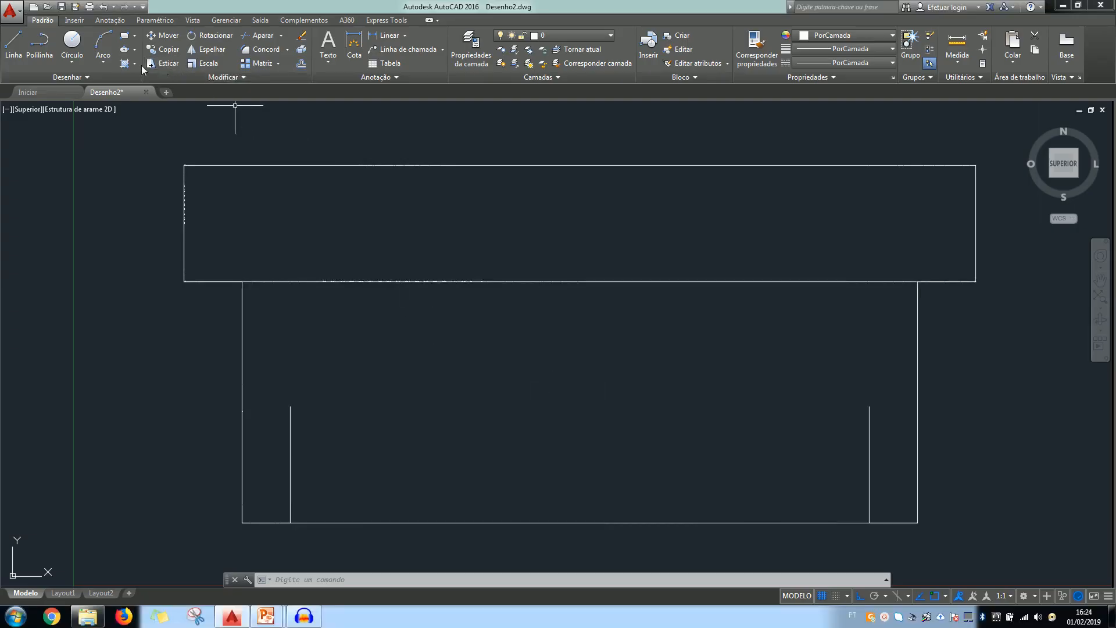
click(4, 52)
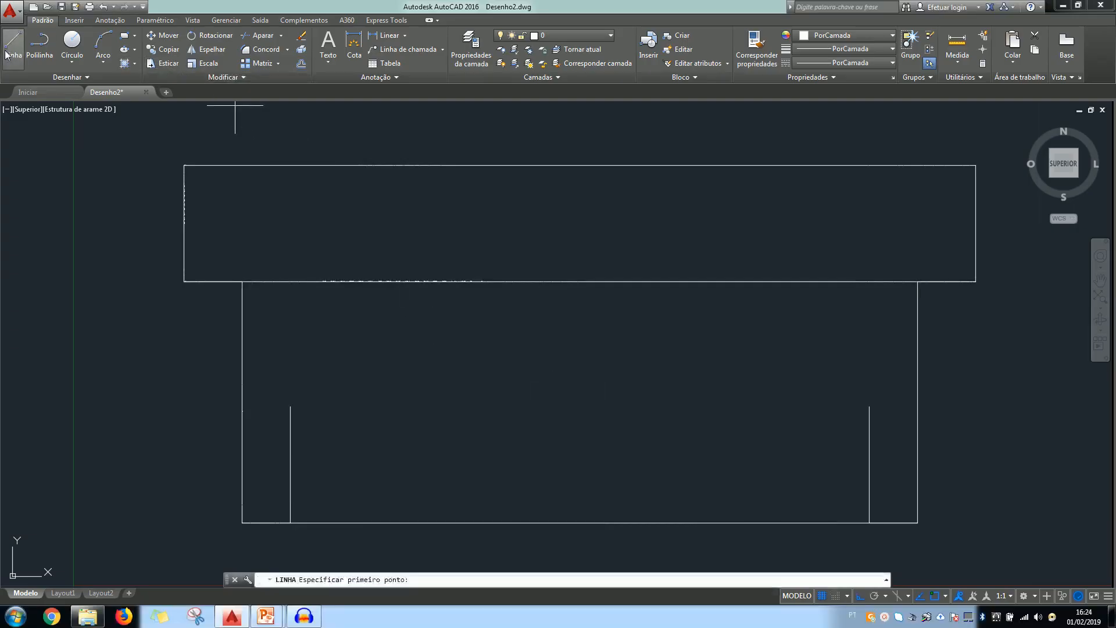
click(917, 521)
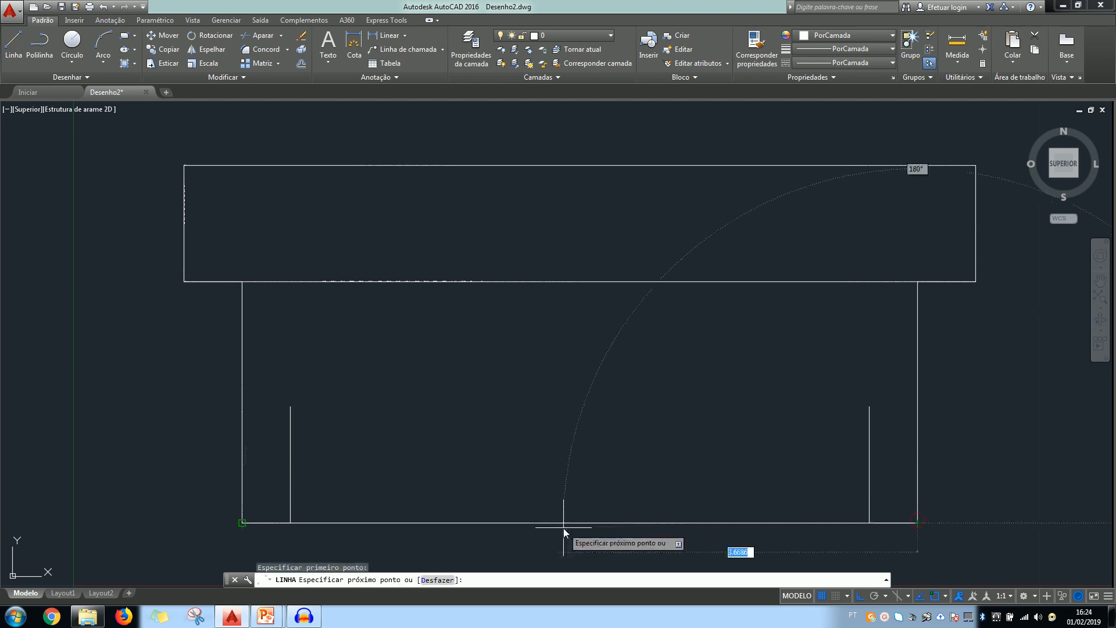
text(3)
key(Return)
key(Return)
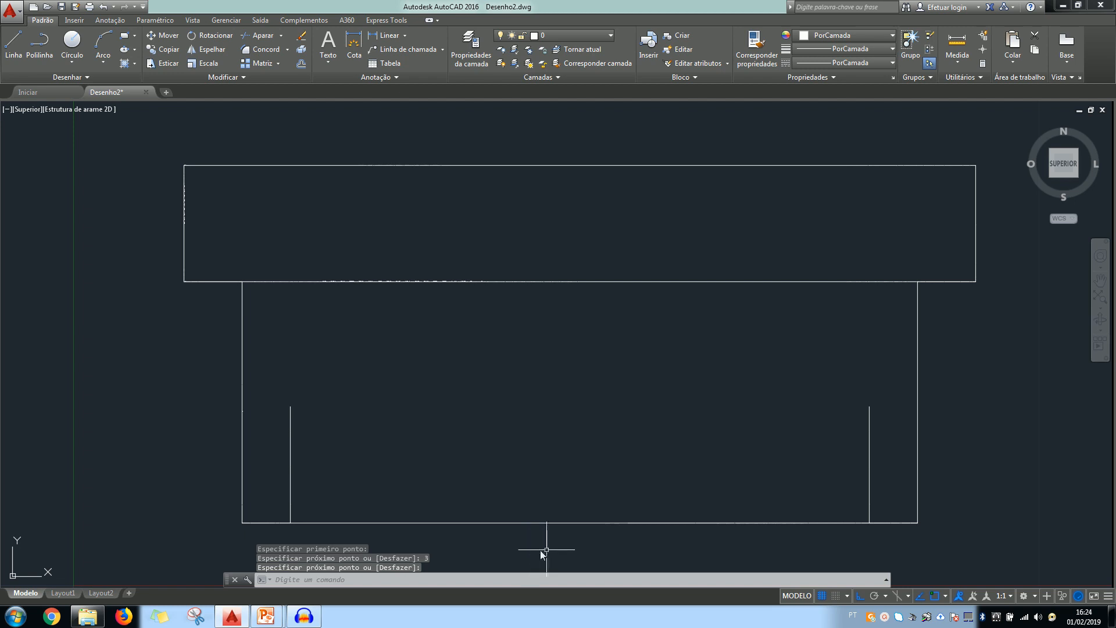
click(650, 522)
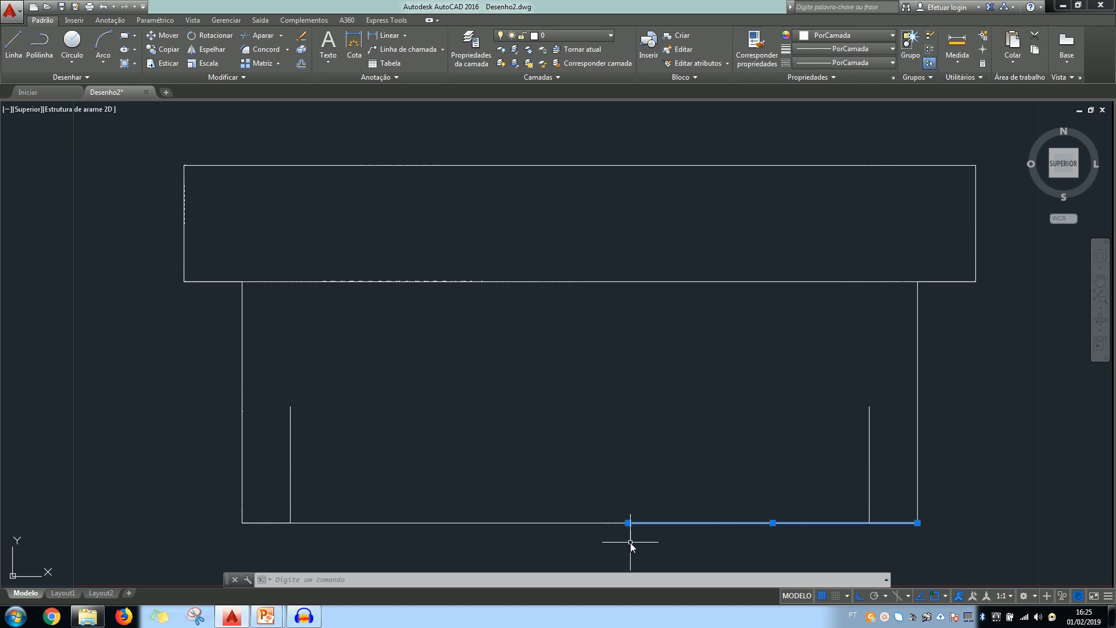
Step: Check the PowerPoint facade and two-leaf window slides, return to AutoCAD and draw a 1 by 1 square from the left window guide's upper end
key(Escape)
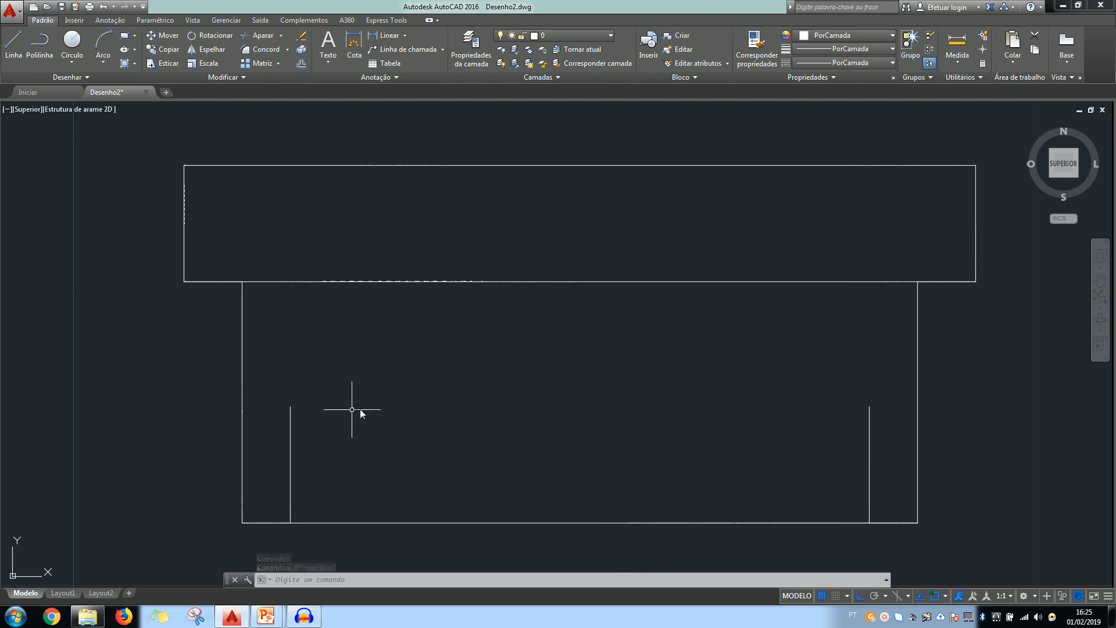
key(alt+Tab)
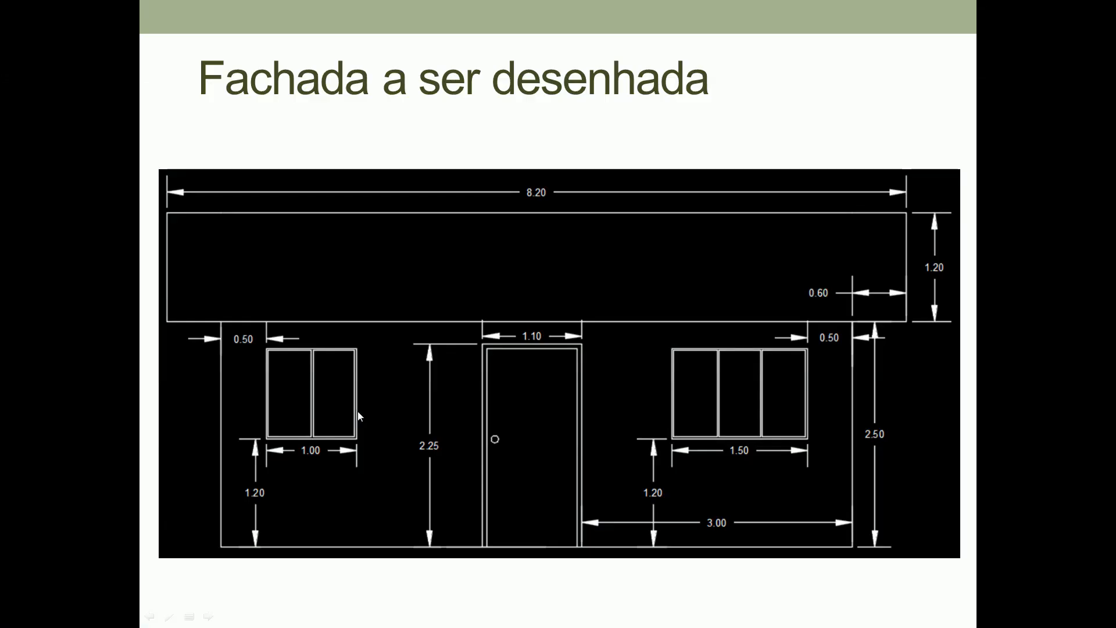
click(277, 389)
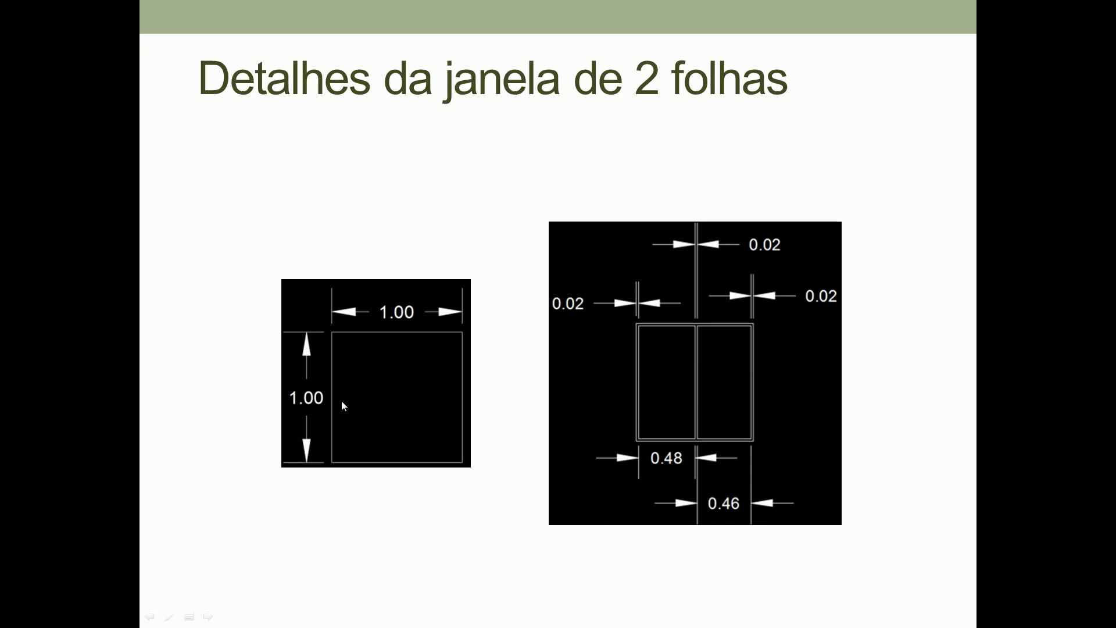
key(alt+Tab)
click(14, 50)
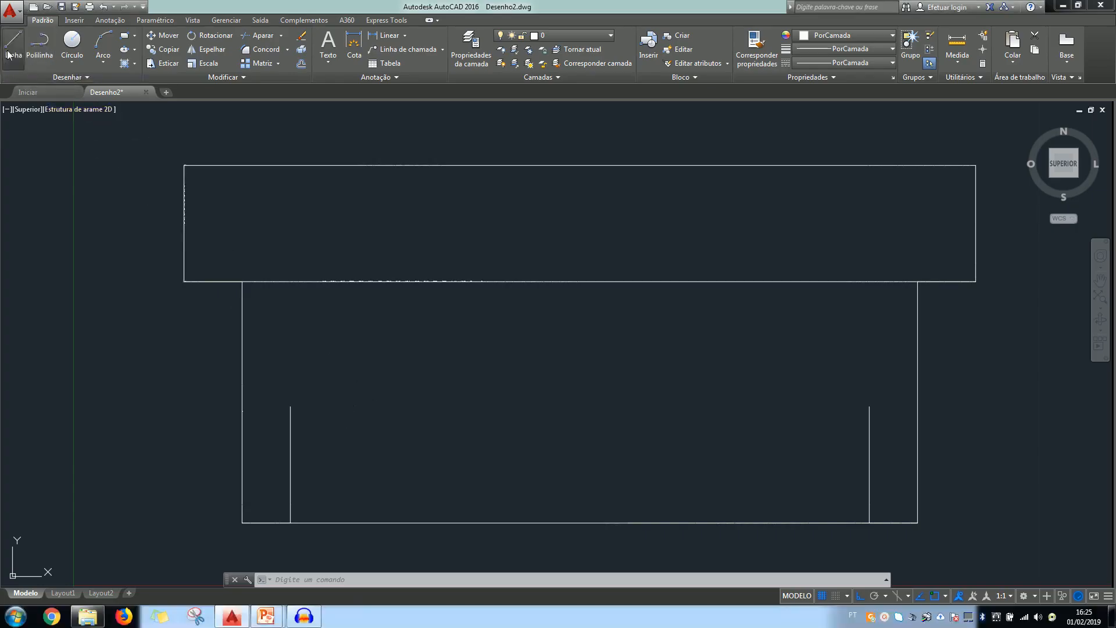
click(290, 407)
text(1)
key(Return)
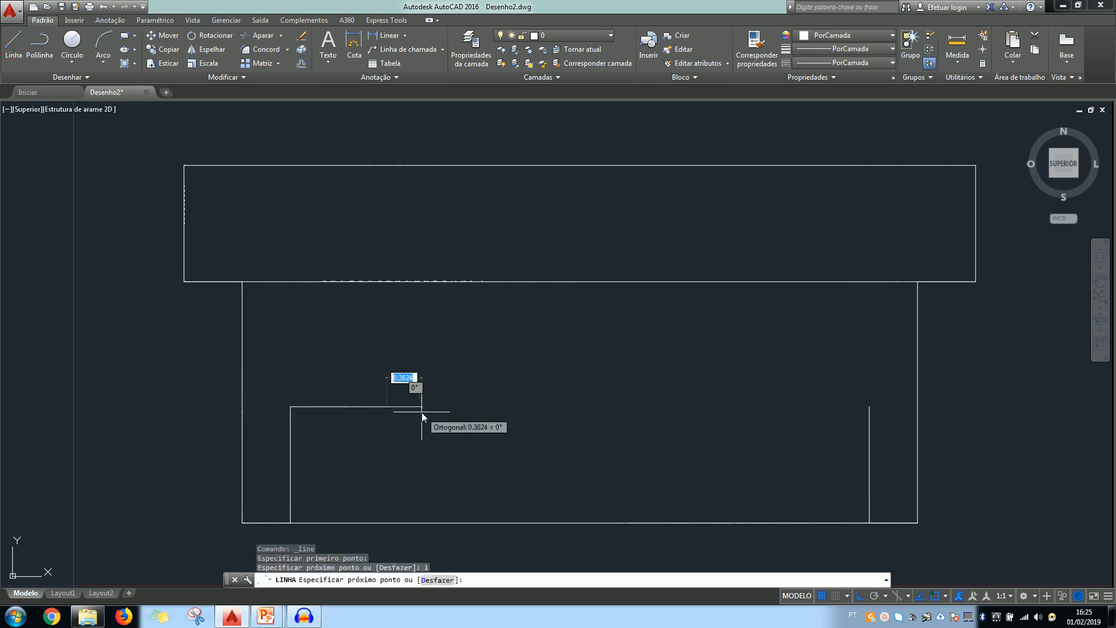
text(1)
key(Return)
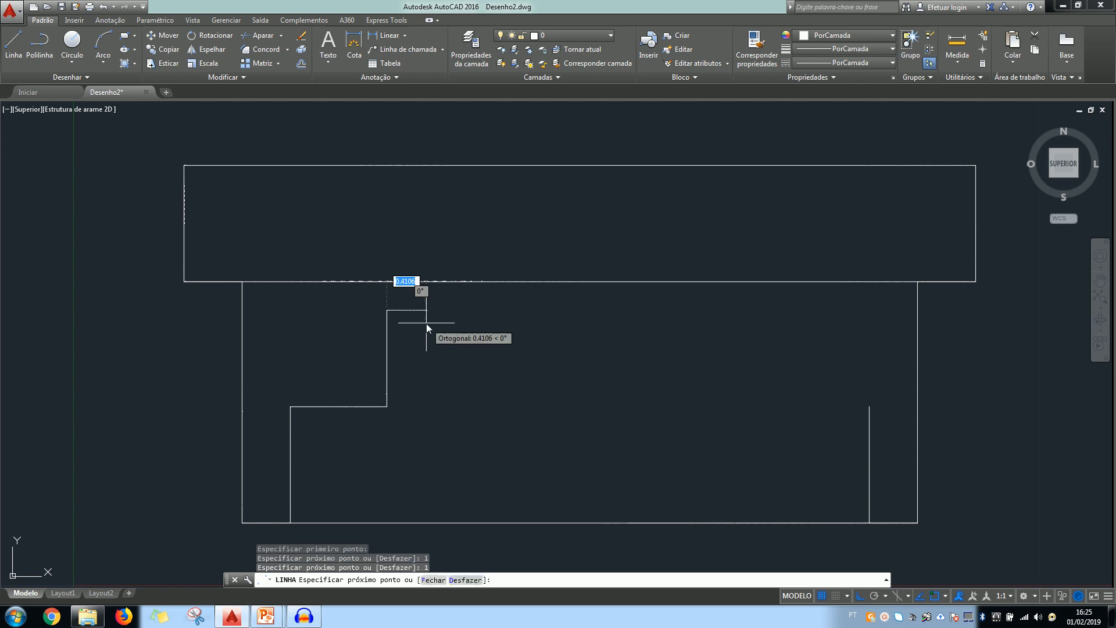
text(1)
key(Return)
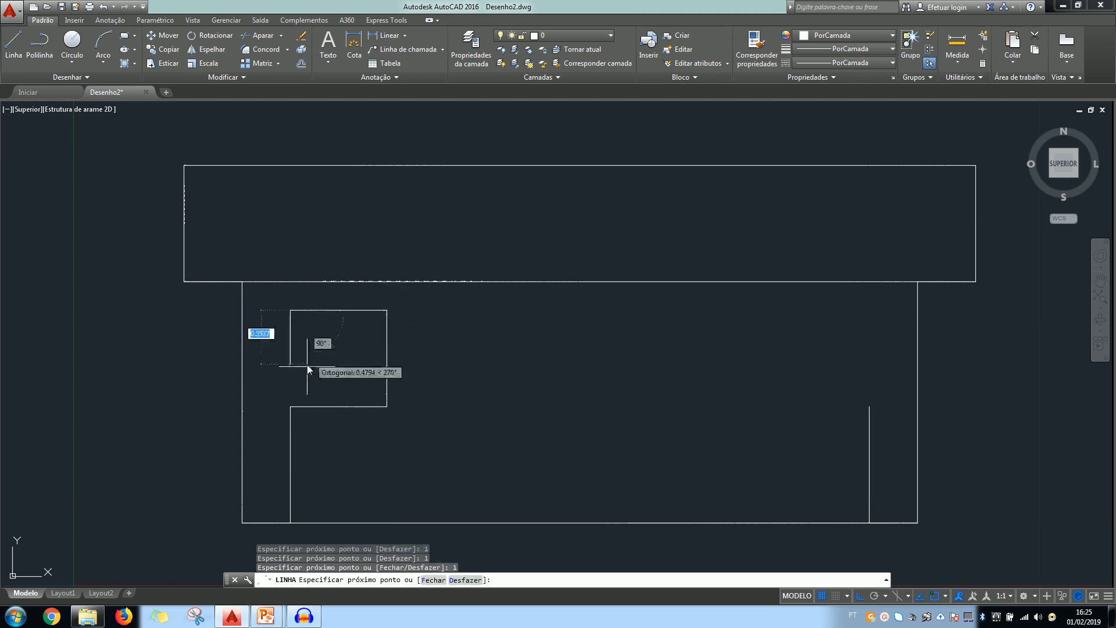
text(1)
key(Return)
key(Return)
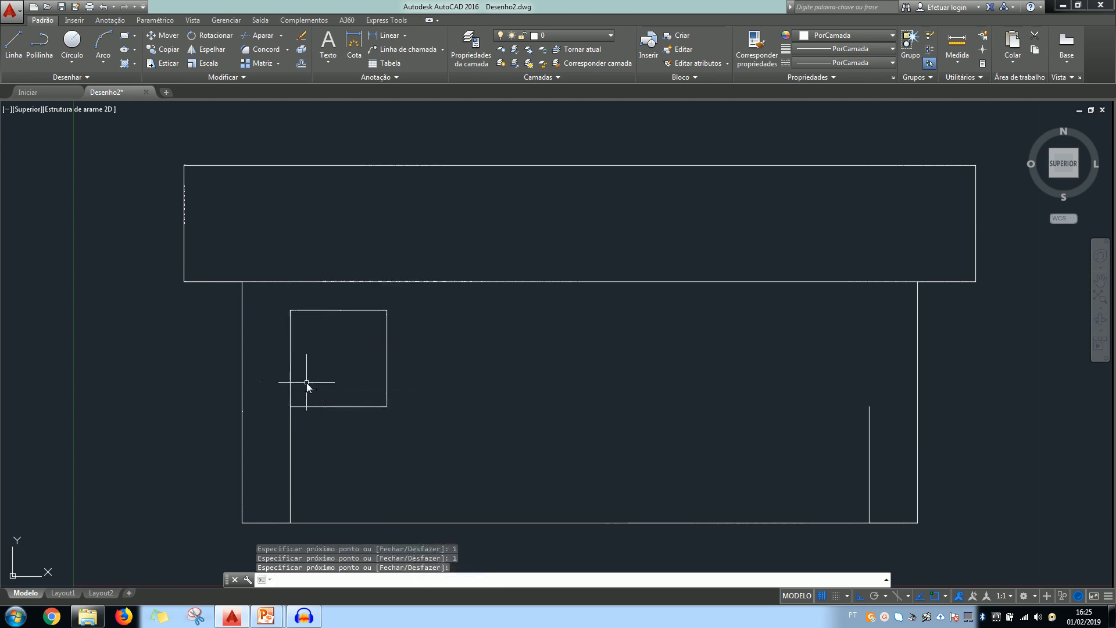
Step: Erase the vertical guide line beneath the left window square
click(317, 459)
click(269, 443)
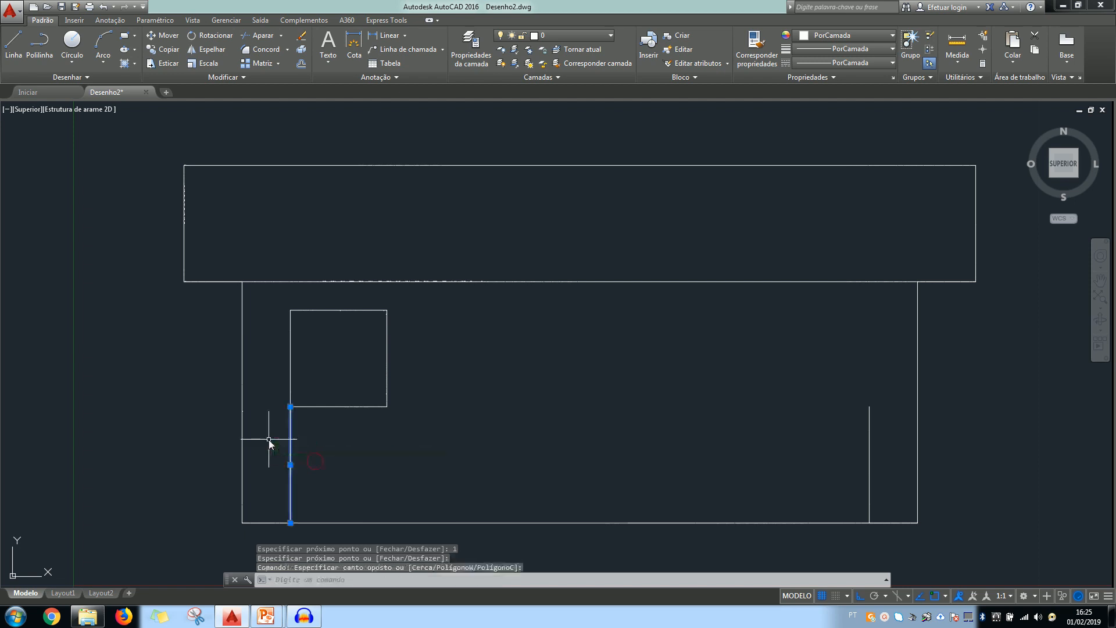
key(Delete)
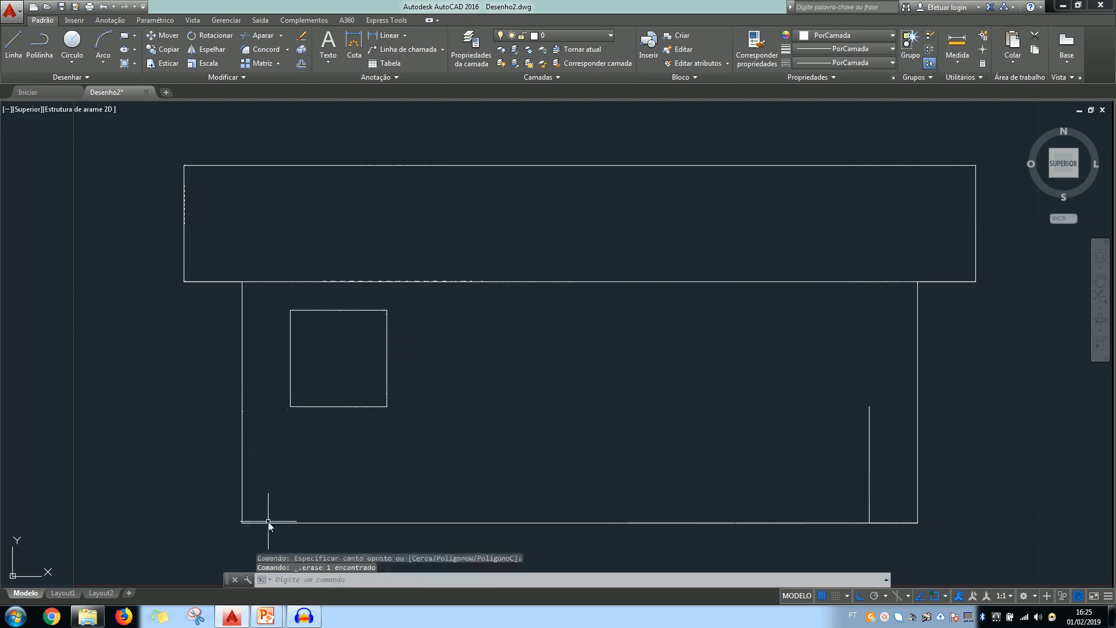
click(268, 521)
Step: Switch to PowerPoint and examine the two-leaf and three-leaf window detail slides, advancing to the "Para desenhar" slide
key(alt+Tab)
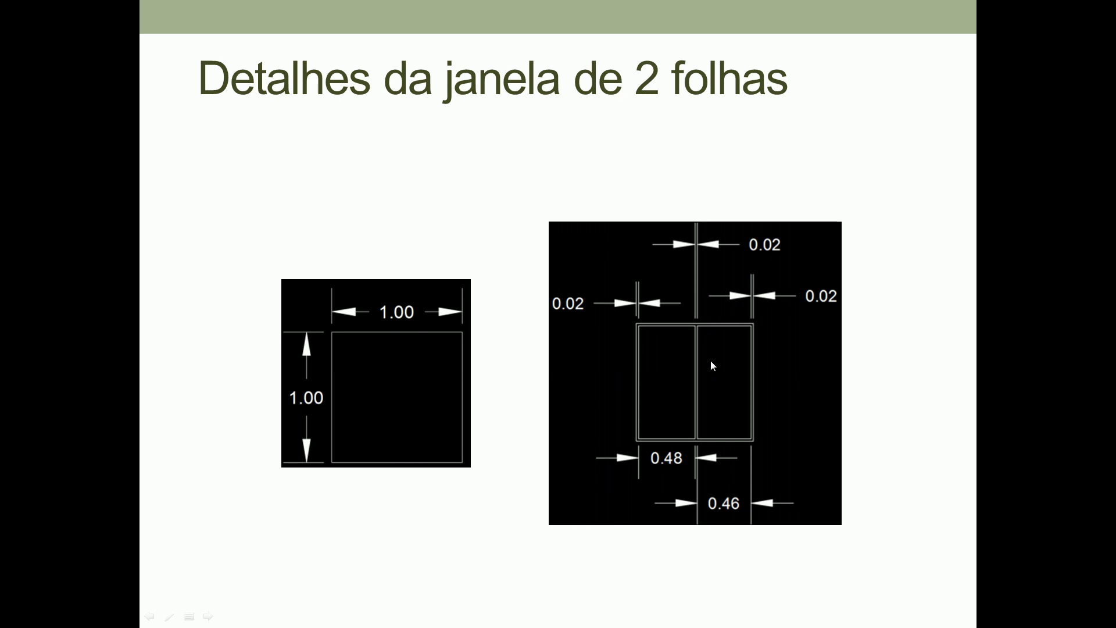
key(alt+Tab)
key(alt+Tab)
key(Right)
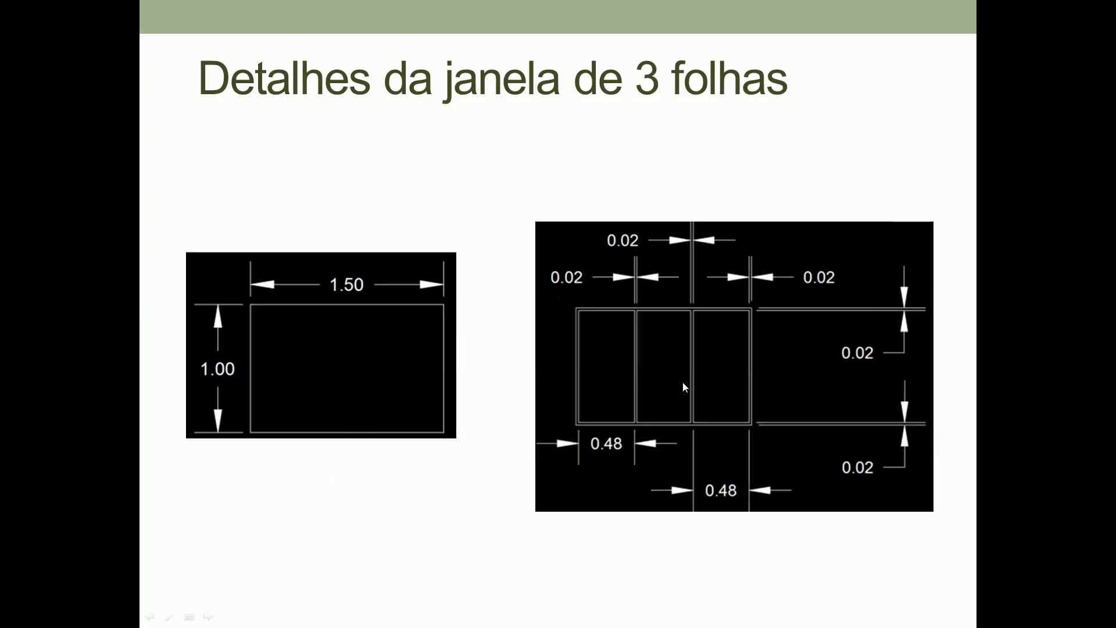
key(Right)
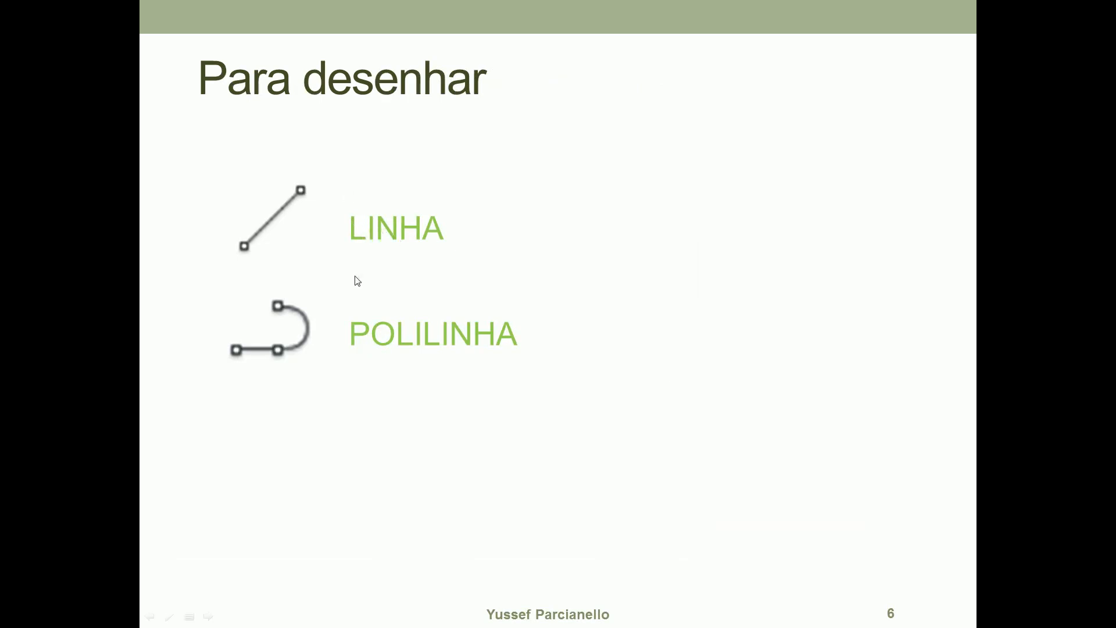